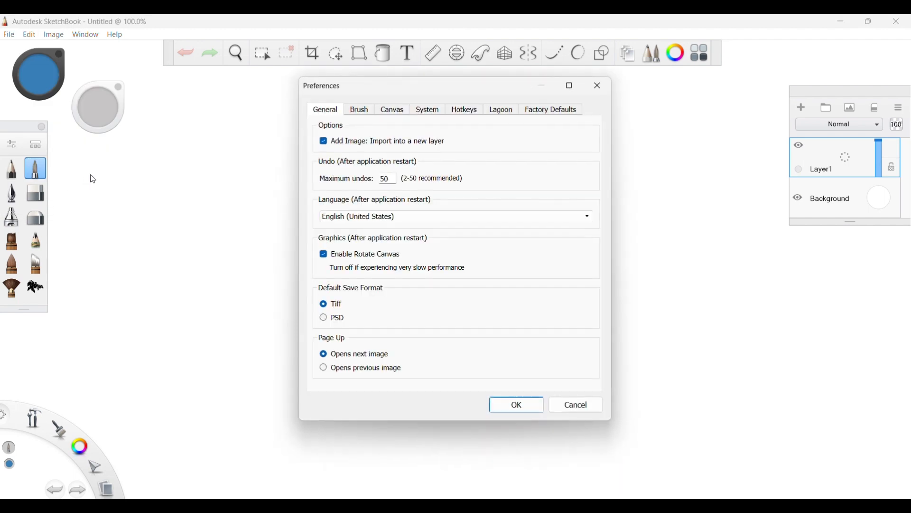
Review the Brush, Canvas, System, Hotkeys, Lagoon and Factory Defaults preferences without changing anything.
{"action": "left_click", "coordinate": [370, 112]}
{"action": "left_click", "coordinate": [394, 112]}
{"action": "left_click", "coordinate": [433, 112]}
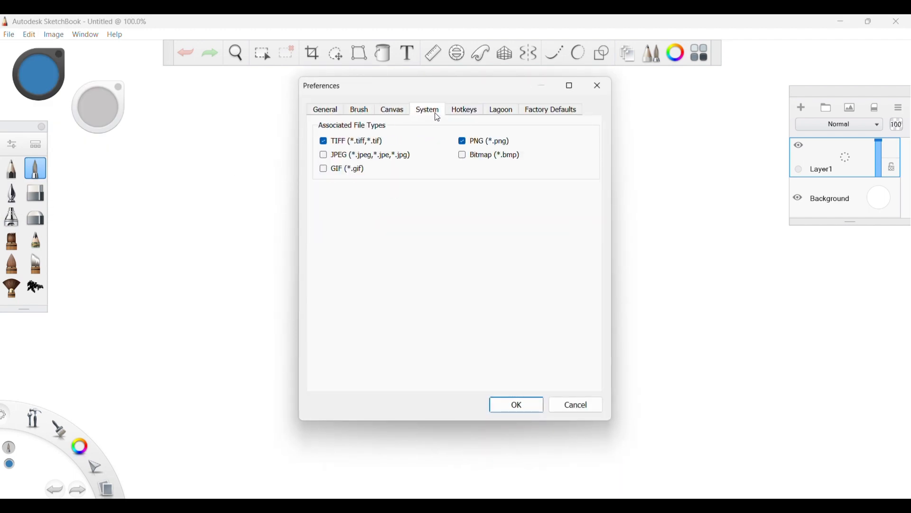
{"action": "left_click", "coordinate": [466, 111]}
{"action": "left_click", "coordinate": [498, 111]}
{"action": "left_click", "coordinate": [550, 110]}
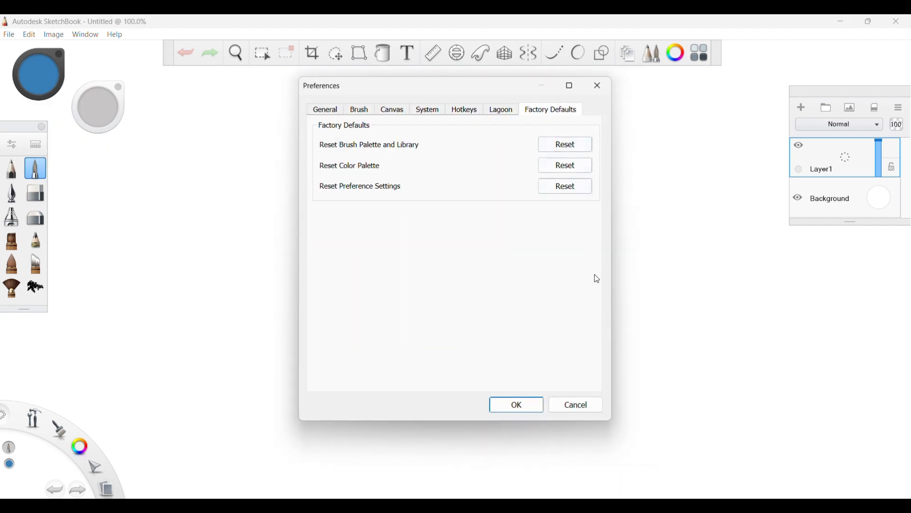
{"action": "left_click", "coordinate": [576, 404]}
Enlarge the image by raising its resolution, keeping proportions and resampling enabled.
{"action": "left_click", "coordinate": [53, 35]}
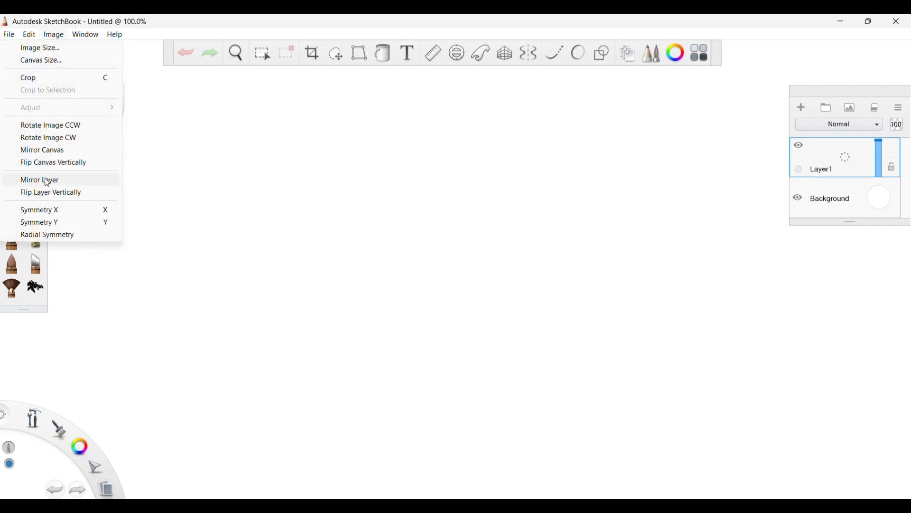
{"action": "mouse_move", "coordinate": [9, 31]}
{"action": "mouse_move", "coordinate": [52, 35]}
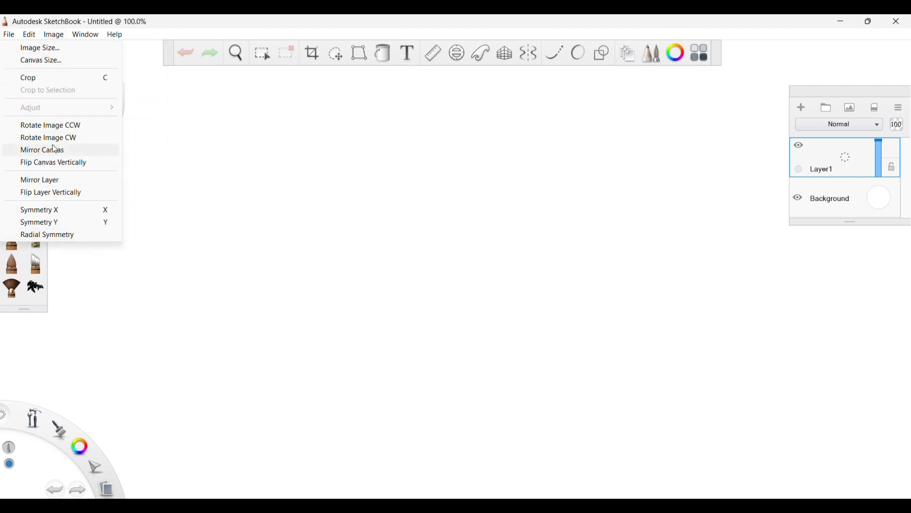
{"action": "left_click", "coordinate": [54, 49]}
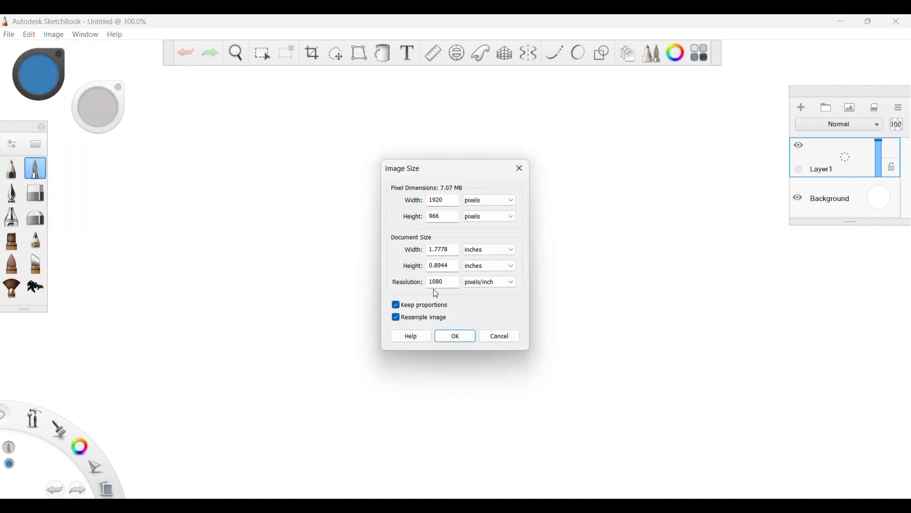
{"action": "type", "text": "210"}
{"action": "key", "text": "Return"}
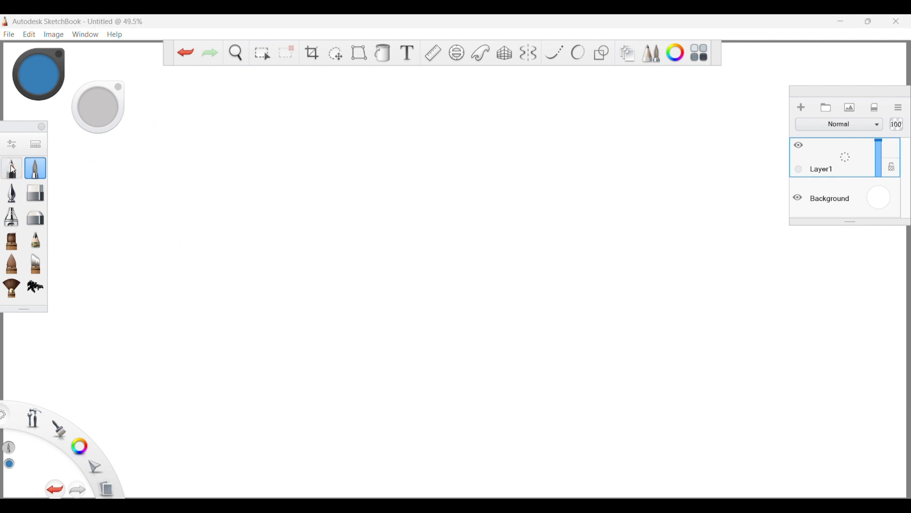
Test the pencil, pen and airbrush with blue freehand strokes across the canvas and clear the layer.
{"action": "left_click_drag", "start_coordinate": [318, 193], "coordinate": [249, 313]}
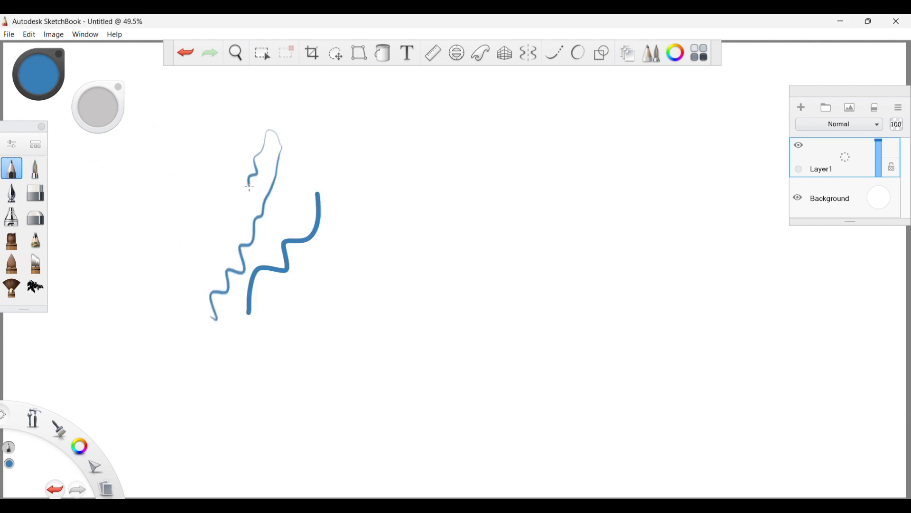
{"action": "left_click", "coordinate": [14, 191]}
{"action": "mouse_move", "coordinate": [279, 345]}
{"action": "left_mouse_down"}
{"action": "mouse_move", "coordinate": [361, 149]}
{"action": "mouse_move", "coordinate": [317, 342]}
{"action": "left_mouse_up"}
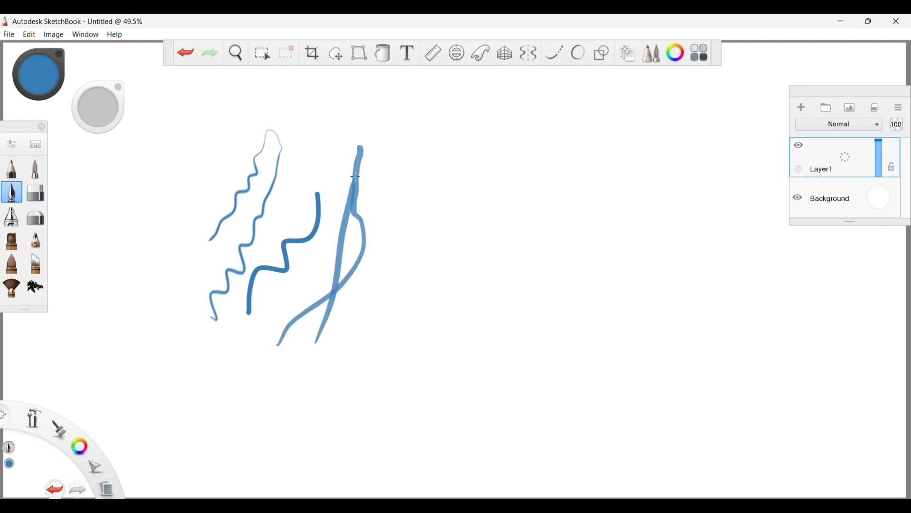
{"action": "left_click_drag", "start_coordinate": [305, 298], "coordinate": [382, 167]}
{"action": "left_click", "coordinate": [12, 216]}
{"action": "mouse_move", "coordinate": [367, 340]}
{"action": "left_mouse_down"}
{"action": "mouse_move", "coordinate": [387, 312]}
{"action": "mouse_move", "coordinate": [378, 332]}
{"action": "left_mouse_up"}
{"action": "key", "text": "Delete"}
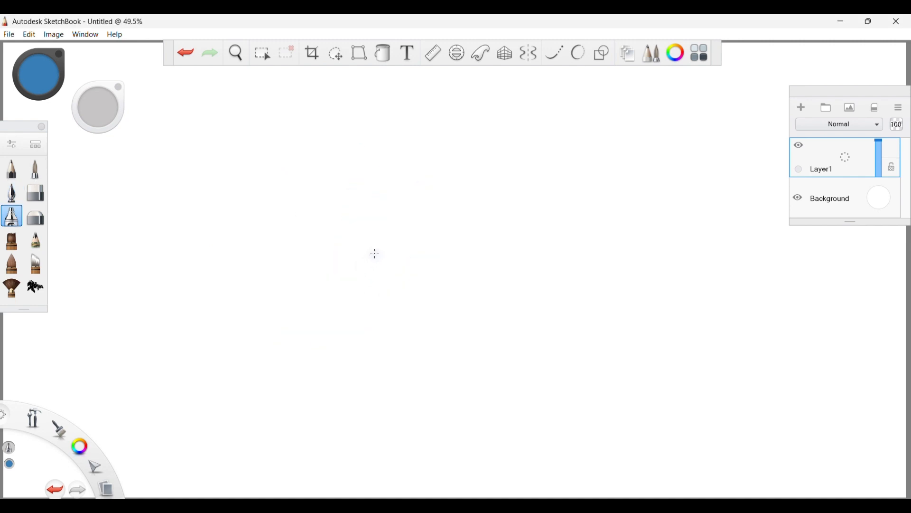
Look through the Paintbrush's advanced properties, including its pressure settings, and close them.
{"action": "left_click", "coordinate": [12, 145]}
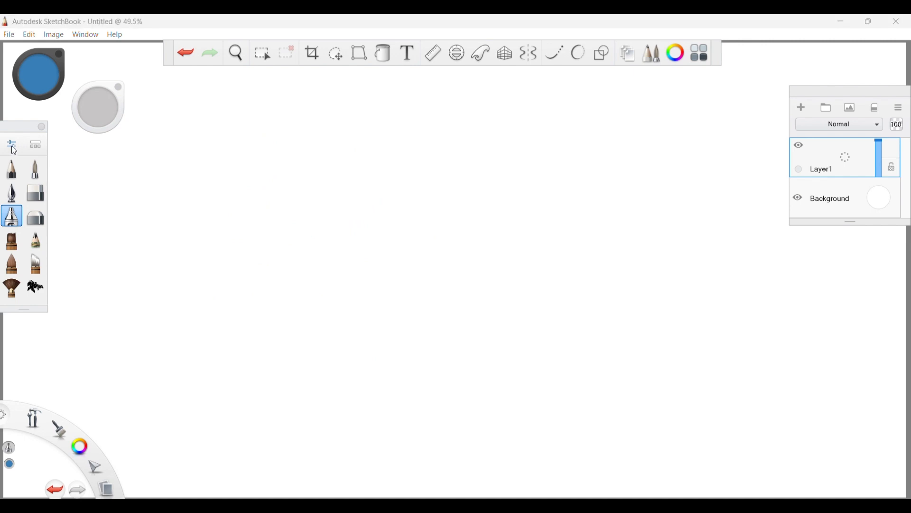
{"action": "left_click", "coordinate": [38, 168]}
{"action": "mouse_move", "coordinate": [243, 319]}
{"action": "left_mouse_down"}
{"action": "mouse_move", "coordinate": [243, 349]}
{"action": "mouse_move", "coordinate": [236, 295]}
{"action": "mouse_move", "coordinate": [242, 245]}
{"action": "mouse_move", "coordinate": [251, 242]}
{"action": "left_mouse_up"}
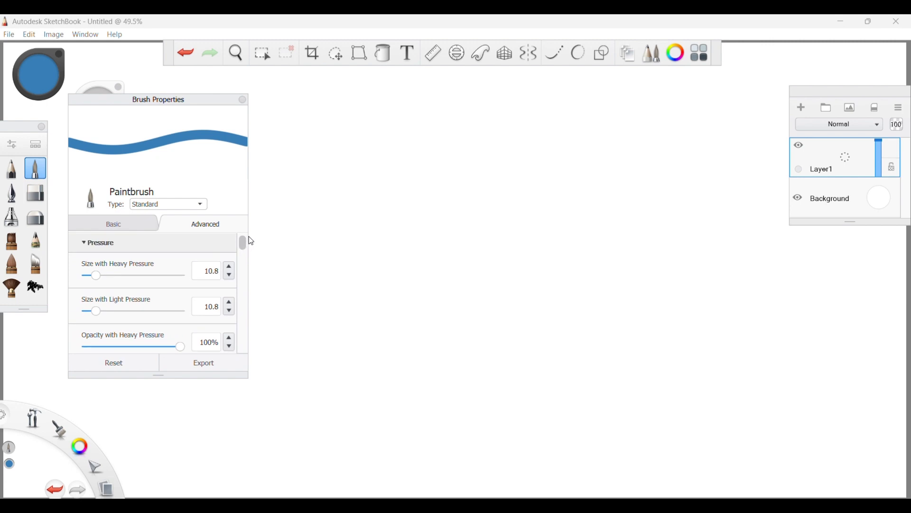
{"action": "left_click", "coordinate": [242, 100]}
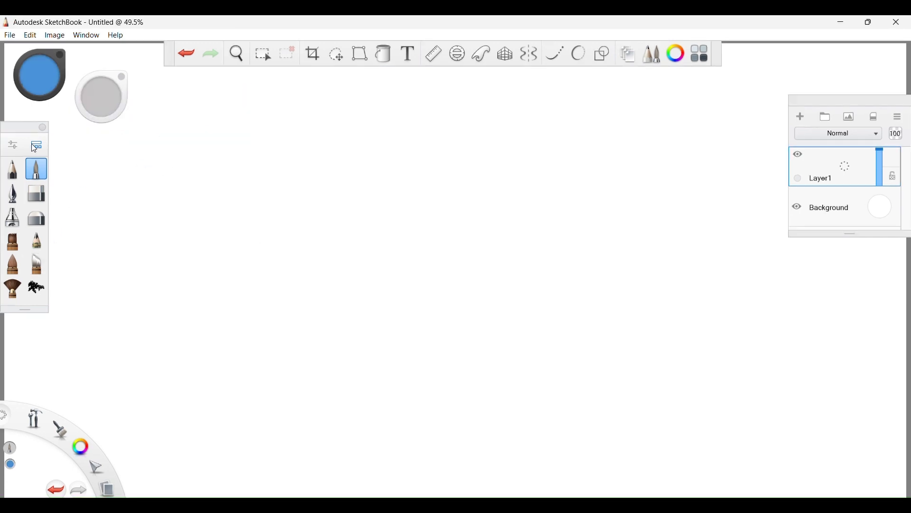
Browse the brush sets in the Brush Library and close it.
{"action": "left_click", "coordinate": [36, 144]}
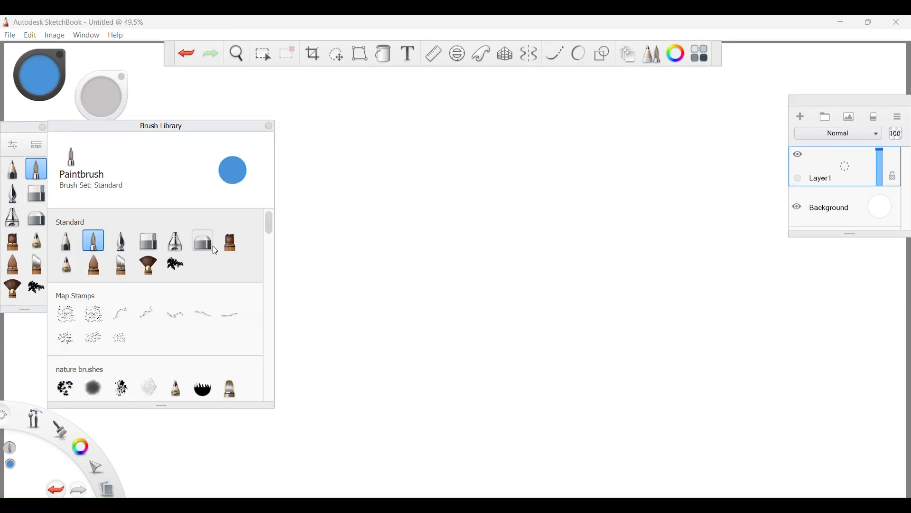
{"action": "mouse_move", "coordinate": [268, 223]}
{"action": "left_mouse_down"}
{"action": "mouse_move", "coordinate": [264, 381]}
{"action": "mouse_move", "coordinate": [252, 214]}
{"action": "left_mouse_up"}
{"action": "left_click_drag", "start_coordinate": [247, 297], "coordinate": [255, 254]}
{"action": "left_click", "coordinate": [269, 127]}
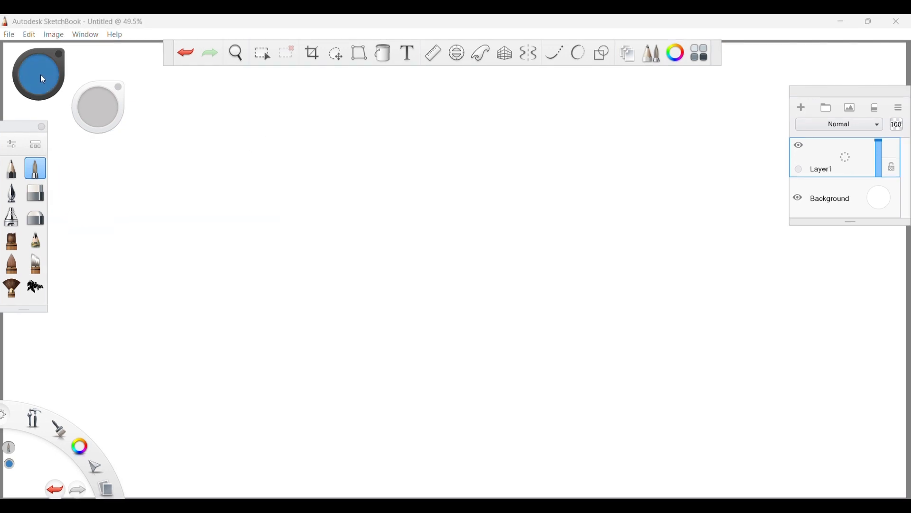
Change the Paintbrush colour to a light blue.
{"action": "left_click", "coordinate": [41, 75]}
{"action": "left_click_drag", "start_coordinate": [48, 67], "coordinate": [42, 79]}
{"action": "mouse_move", "coordinate": [68, 74]}
{"action": "left_mouse_down"}
{"action": "mouse_move", "coordinate": [73, 57]}
{"action": "mouse_move", "coordinate": [68, 88]}
{"action": "left_mouse_up"}
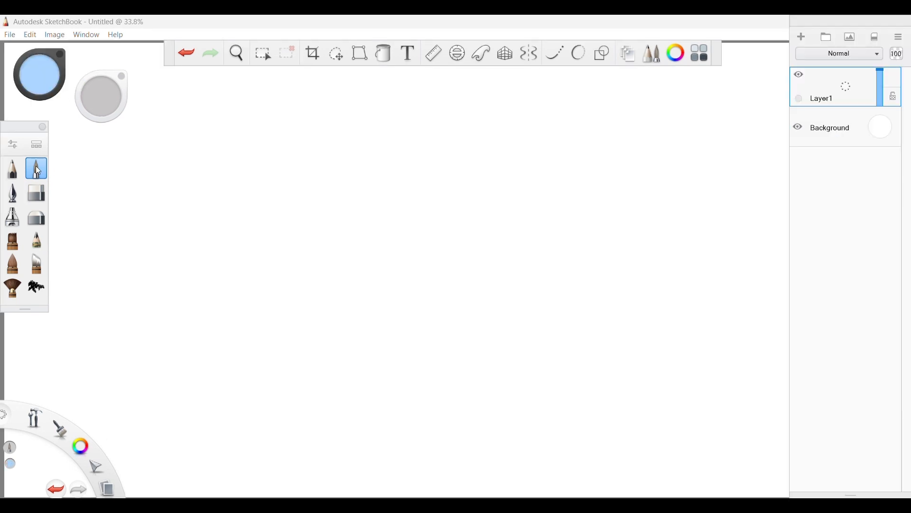
{"action": "left_click_drag", "start_coordinate": [37, 75], "coordinate": [96, 75]}
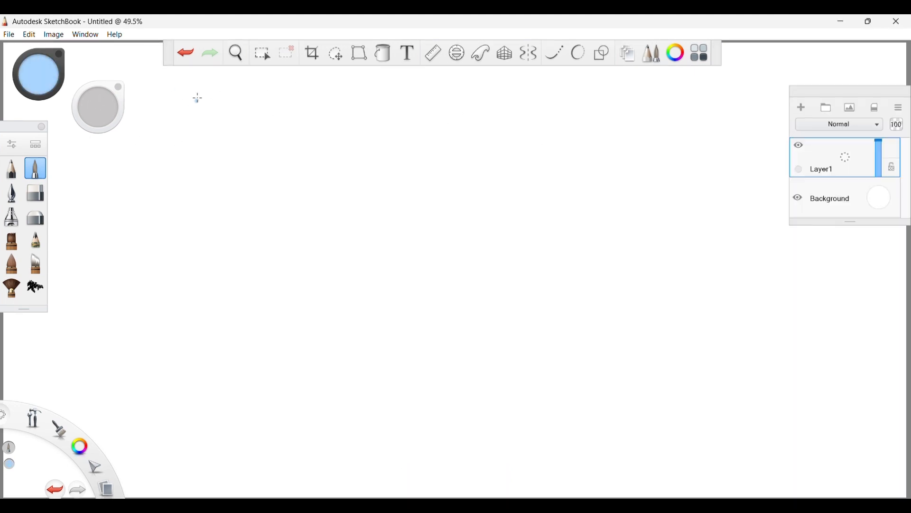
Try different brush size and opacity settings with light blue zigzag strokes and clear the layer.
{"action": "mouse_move", "coordinate": [98, 115]}
{"action": "left_mouse_down"}
{"action": "mouse_move", "coordinate": [707, 212]}
{"action": "mouse_move", "coordinate": [716, 199]}
{"action": "mouse_move", "coordinate": [92, 125]}
{"action": "mouse_move", "coordinate": [102, 51]}
{"action": "mouse_move", "coordinate": [95, 137]}
{"action": "left_mouse_up"}
{"action": "left_click_drag", "start_coordinate": [84, 305], "coordinate": [84, 330]}
{"action": "left_click_drag", "start_coordinate": [309, 176], "coordinate": [330, 197]}
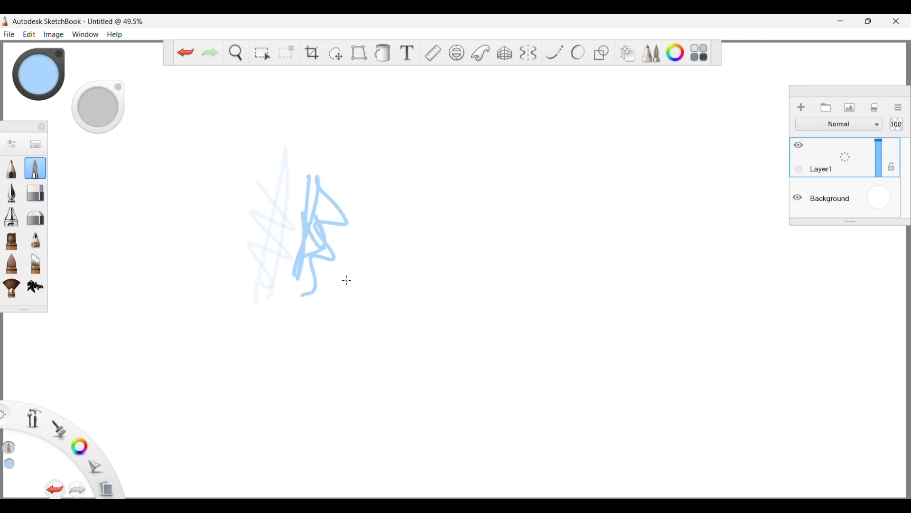
{"action": "key", "text": "Delete"}
Try the lagoon's interface and tool options together with light blue freehand strokes, and clear the layer.
{"action": "mouse_move", "coordinate": [1, 417]}
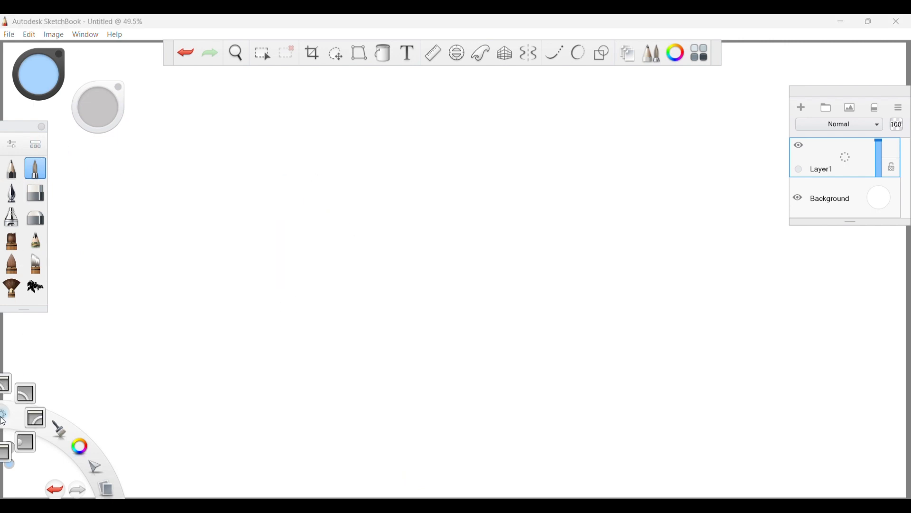
{"action": "left_click", "coordinate": [22, 399]}
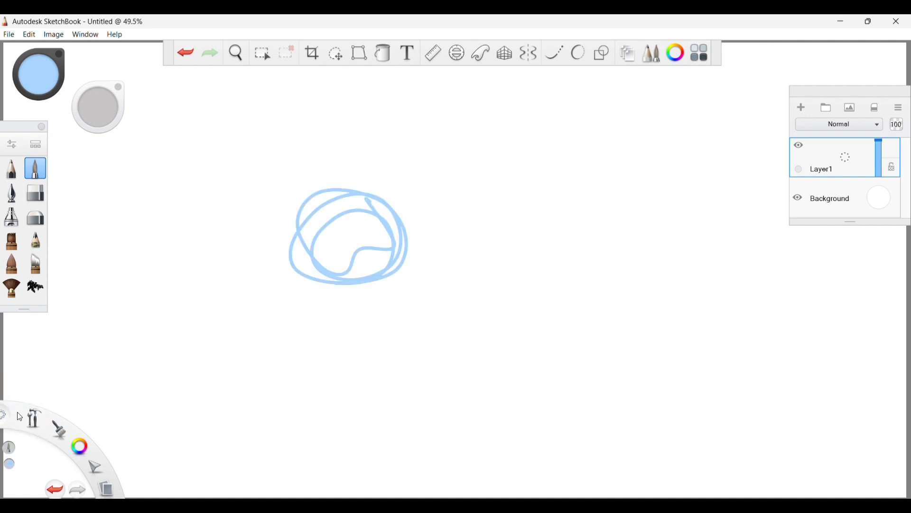
{"action": "left_click_drag", "start_coordinate": [33, 416], "coordinate": [43, 348]}
{"action": "left_click_drag", "start_coordinate": [394, 241], "coordinate": [425, 102]}
{"action": "left_click_drag", "start_coordinate": [176, 217], "coordinate": [400, 128]}
{"action": "left_click_drag", "start_coordinate": [31, 420], "coordinate": [54, 395]}
{"action": "left_click", "coordinate": [224, 338]}
{"action": "key", "text": "Delete"}
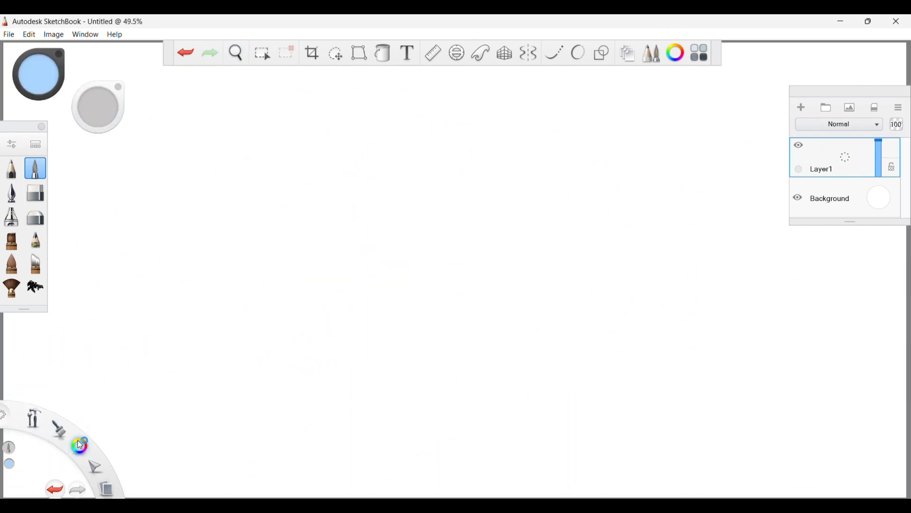
Look through the lagoon's colour commands and its remaining command groups.
{"action": "mouse_move", "coordinate": [79, 445]}
{"action": "left_mouse_down"}
{"action": "mouse_move", "coordinate": [79, 413]}
{"action": "mouse_move", "coordinate": [81, 484]}
{"action": "mouse_move", "coordinate": [98, 473]}
{"action": "left_mouse_up"}
{"action": "left_click", "coordinate": [104, 490]}
{"action": "left_click", "coordinate": [94, 465]}
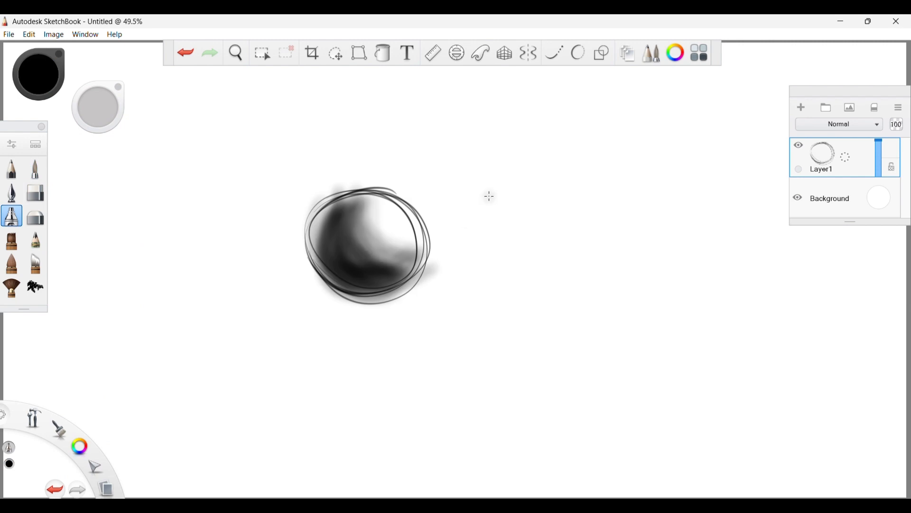
Move the shaded sphere slightly down on the canvas.
{"action": "key", "text": "v"}
{"action": "mouse_move", "coordinate": [377, 287]}
{"action": "left_mouse_down"}
{"action": "mouse_move", "coordinate": [500, 251]}
{"action": "mouse_move", "coordinate": [394, 322]}
{"action": "mouse_move", "coordinate": [384, 314]}
{"action": "left_mouse_up"}
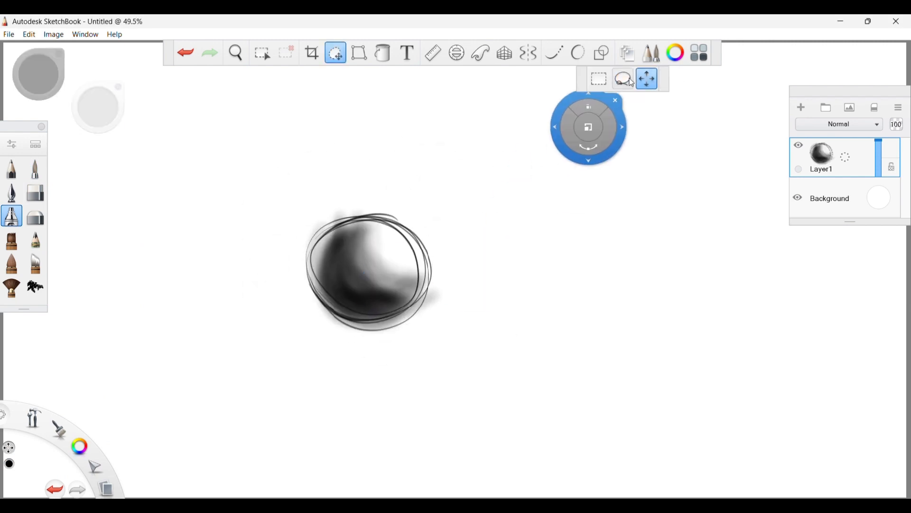
Try a freehand lasso selection and transform on a strip of the sphere, and undo the transform.
{"action": "left_click", "coordinate": [624, 79]}
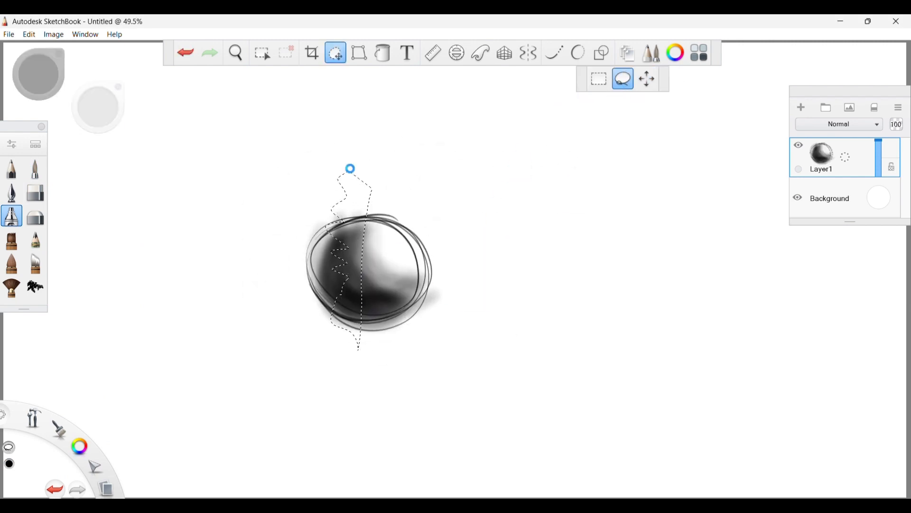
{"action": "left_click_drag", "start_coordinate": [304, 221], "coordinate": [393, 232]}
{"action": "key", "text": "ctrl+z"}
Try a rectangular selection and transform on the sphere's left half, and undo it.
{"action": "left_click", "coordinate": [596, 81]}
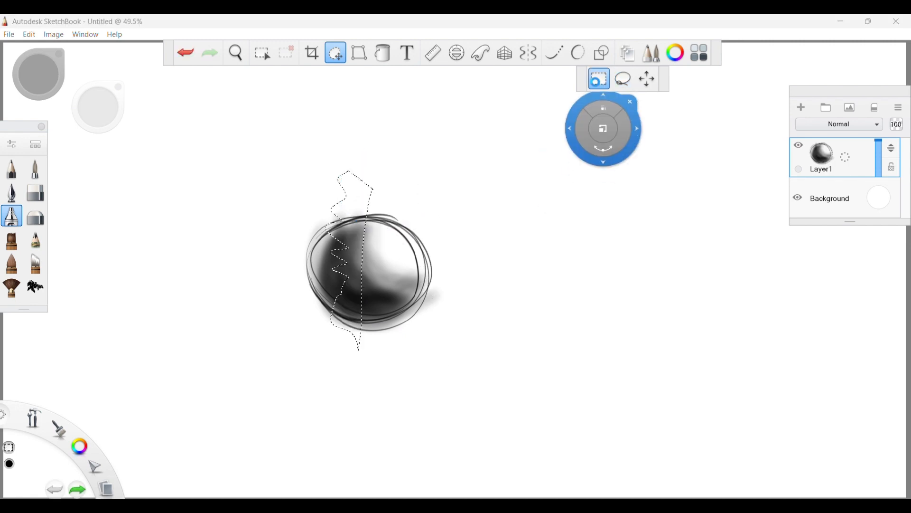
{"action": "mouse_move", "coordinate": [265, 176]}
{"action": "left_mouse_down"}
{"action": "mouse_move", "coordinate": [462, 369]}
{"action": "mouse_move", "coordinate": [304, 251]}
{"action": "mouse_move", "coordinate": [365, 353]}
{"action": "left_mouse_up"}
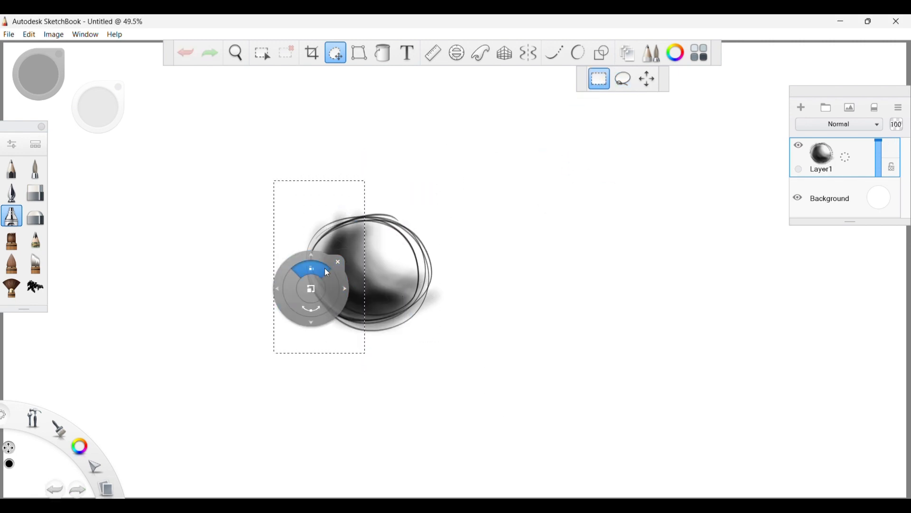
{"action": "left_click_drag", "start_coordinate": [347, 284], "coordinate": [347, 209]}
{"action": "left_click", "coordinate": [351, 140]}
{"action": "key", "text": "ctrl+z"}
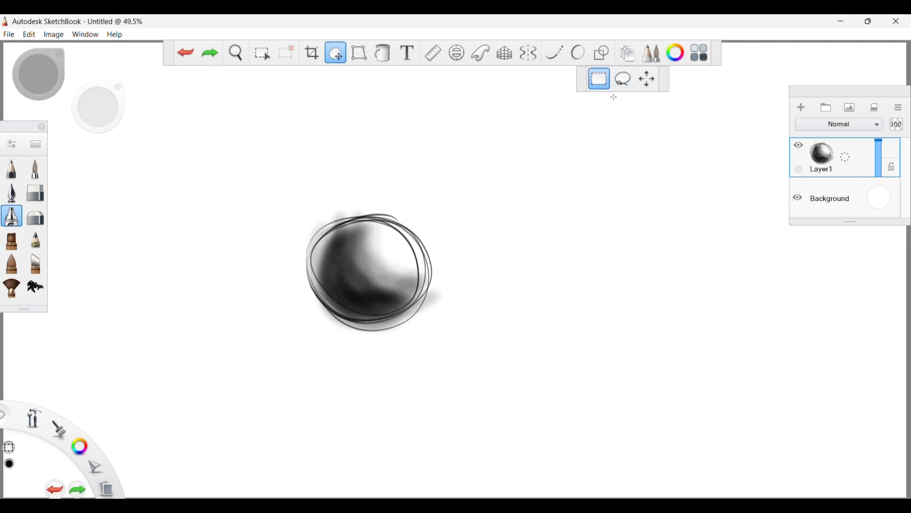
Try to distort the sphere by pulling the upper corners of its bounding frame.
{"action": "left_click", "coordinate": [359, 53]}
{"action": "left_click_drag", "start_coordinate": [301, 203], "coordinate": [247, 177]}
{"action": "left_click_drag", "start_coordinate": [444, 209], "coordinate": [364, 272]}
{"action": "left_click", "coordinate": [639, 79]}
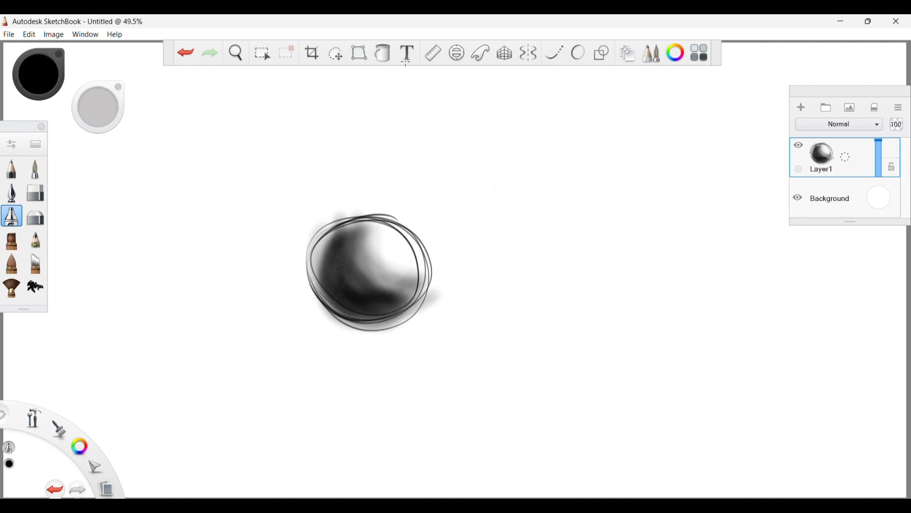
Flood-fill the area around the sphere with solid blue and undo the fill.
{"action": "left_click", "coordinate": [383, 52]}
{"action": "left_click_drag", "start_coordinate": [78, 447], "coordinate": [106, 423]}
{"action": "left_click", "coordinate": [458, 196]}
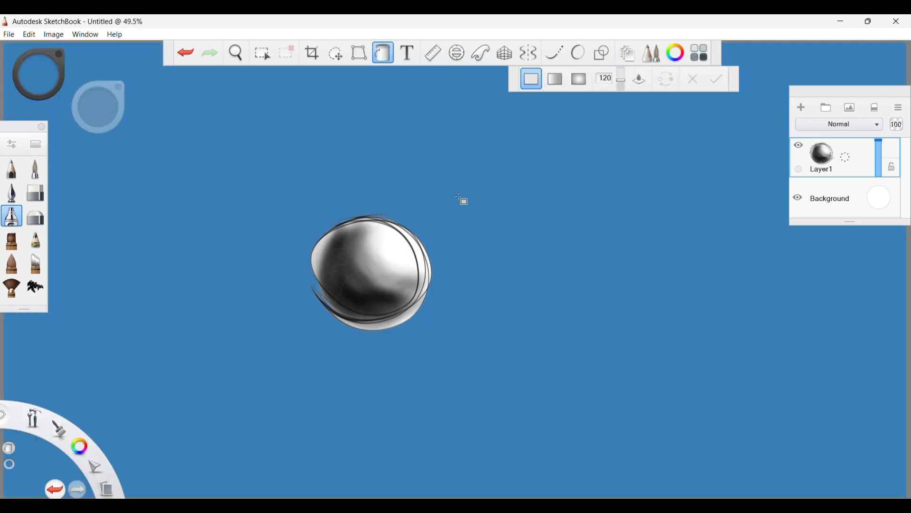
{"action": "key", "text": "ctrl+z"}
Try a horizontal linear gradient fill around the sphere and adjust its colour stops.
{"action": "left_click", "coordinate": [555, 78]}
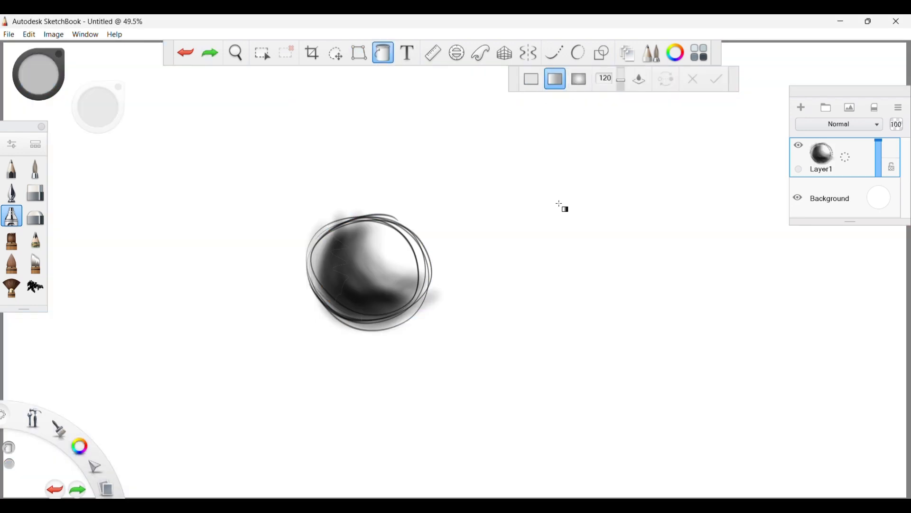
{"action": "left_click", "coordinate": [562, 207]}
{"action": "mouse_move", "coordinate": [450, 189]}
{"action": "left_mouse_down"}
{"action": "mouse_move", "coordinate": [754, 210]}
{"action": "mouse_move", "coordinate": [443, 185]}
{"action": "left_mouse_up"}
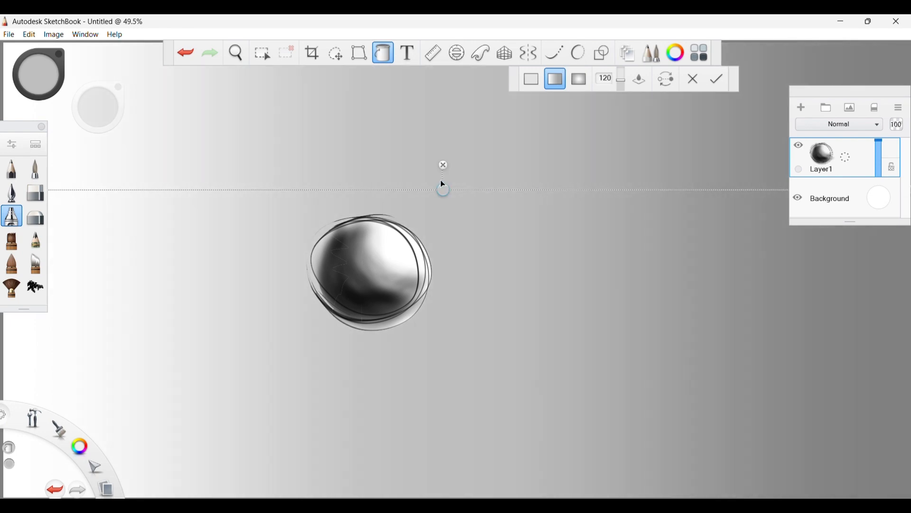
{"action": "left_click", "coordinate": [60, 90]}
{"action": "left_click", "coordinate": [67, 79]}
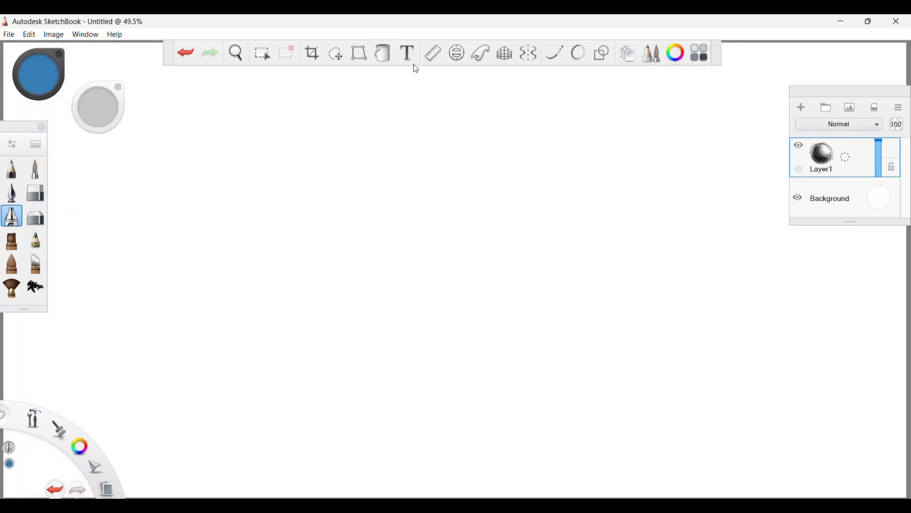
Try a text layer reading "hello" in Sitka Subheading at size 72 and cancel it.
{"action": "left_click", "coordinate": [409, 55]}
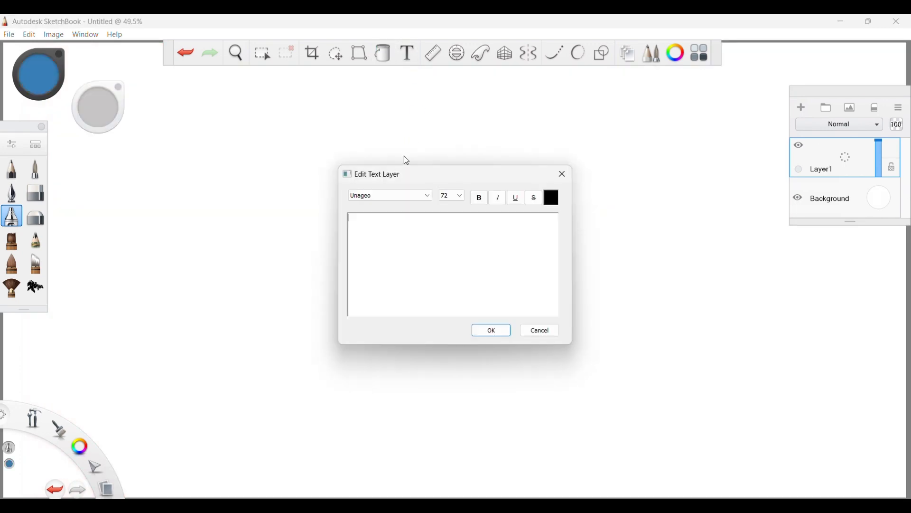
{"action": "left_click", "coordinate": [380, 202]}
{"action": "left_click", "coordinate": [387, 279]}
{"action": "type", "text": "hello"}
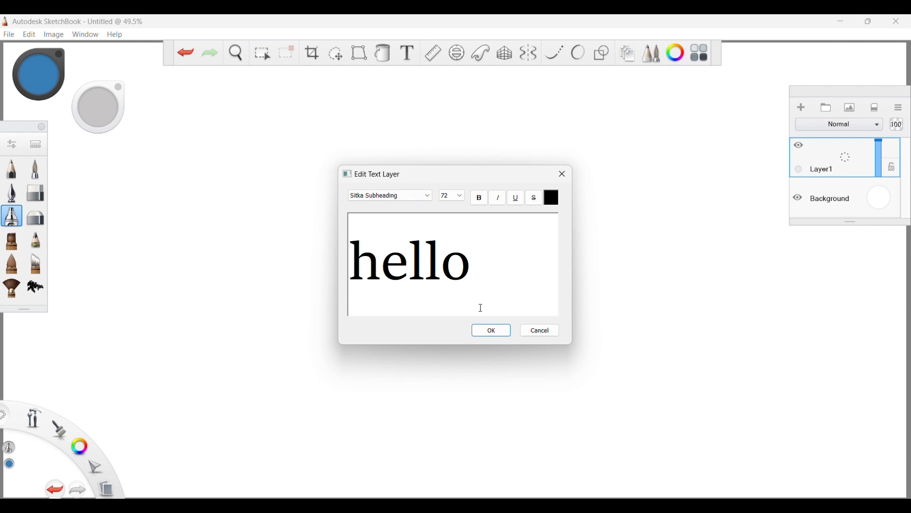
{"action": "left_click", "coordinate": [537, 332]}
Try the Ruler by drawing along its edge, rotating and repositioning it, and drawing another straight line.
{"action": "left_click", "coordinate": [436, 56]}
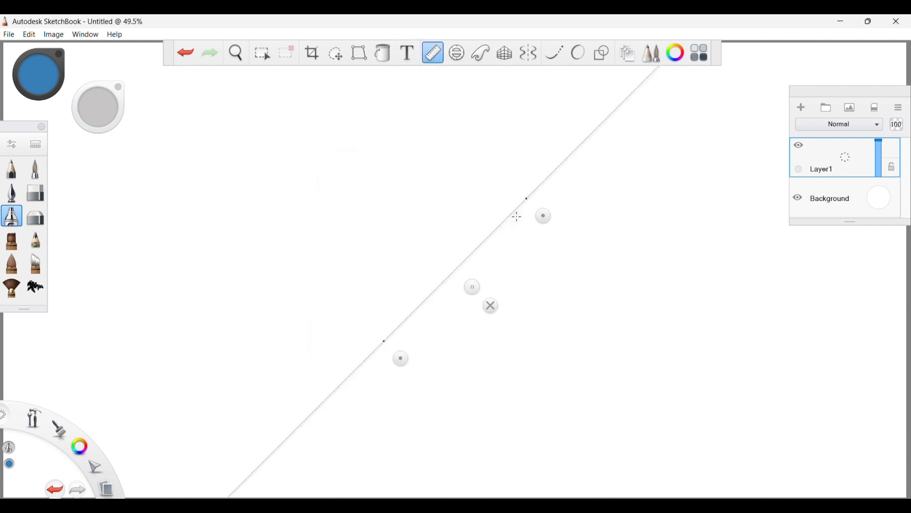
{"action": "mouse_move", "coordinate": [524, 202]}
{"action": "left_mouse_down"}
{"action": "mouse_move", "coordinate": [448, 267]}
{"action": "mouse_move", "coordinate": [549, 177]}
{"action": "left_mouse_up"}
{"action": "left_click_drag", "start_coordinate": [544, 217], "coordinate": [584, 324]}
{"action": "mouse_move", "coordinate": [388, 364]}
{"action": "left_mouse_down"}
{"action": "mouse_move", "coordinate": [295, 252]}
{"action": "mouse_move", "coordinate": [591, 304]}
{"action": "left_mouse_up"}
{"action": "mouse_move", "coordinate": [301, 257]}
{"action": "left_mouse_down"}
{"action": "mouse_move", "coordinate": [281, 169]}
{"action": "mouse_move", "coordinate": [580, 228]}
{"action": "left_mouse_up"}
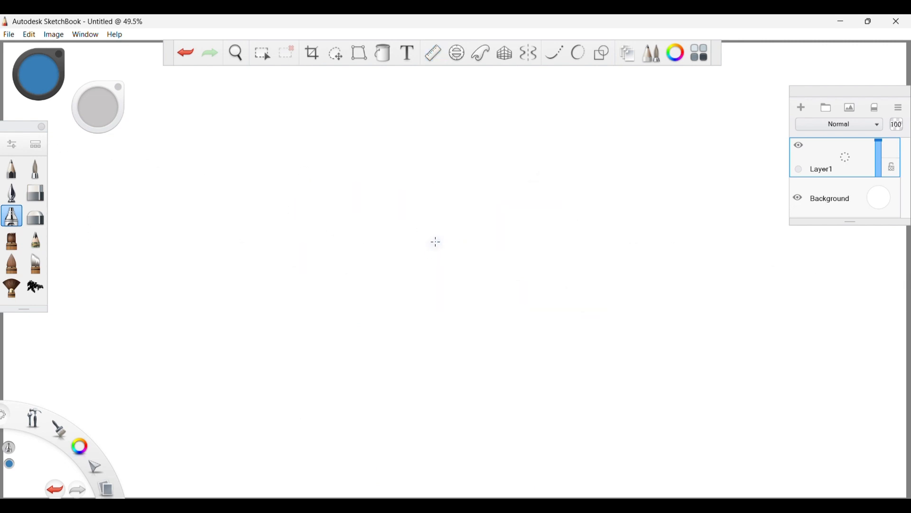
Try the Ellipse guide by tracing an oval, enlarging and rounding the guide, tracing again, and finishing with a full circle.
{"action": "left_click", "coordinate": [457, 52]}
{"action": "left_click_drag", "start_coordinate": [375, 230], "coordinate": [360, 233]}
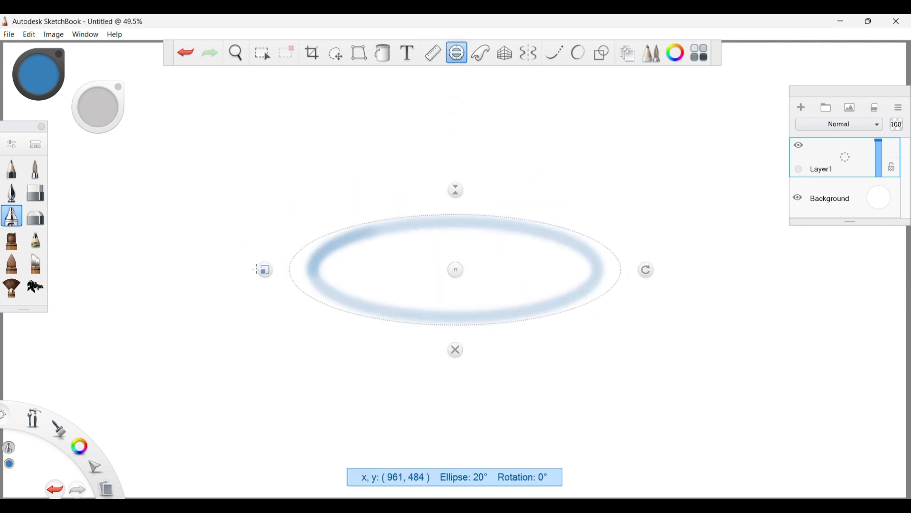
{"action": "left_click_drag", "start_coordinate": [256, 268], "coordinate": [225, 269]}
{"action": "mouse_move", "coordinate": [322, 218]}
{"action": "left_mouse_down"}
{"action": "mouse_move", "coordinate": [367, 342]}
{"action": "mouse_move", "coordinate": [254, 261]}
{"action": "left_mouse_up"}
{"action": "left_click_drag", "start_coordinate": [456, 177], "coordinate": [456, 162]}
{"action": "mouse_move", "coordinate": [437, 186]}
{"action": "left_mouse_down"}
{"action": "mouse_move", "coordinate": [335, 205]}
{"action": "mouse_move", "coordinate": [261, 242]}
{"action": "left_mouse_up"}
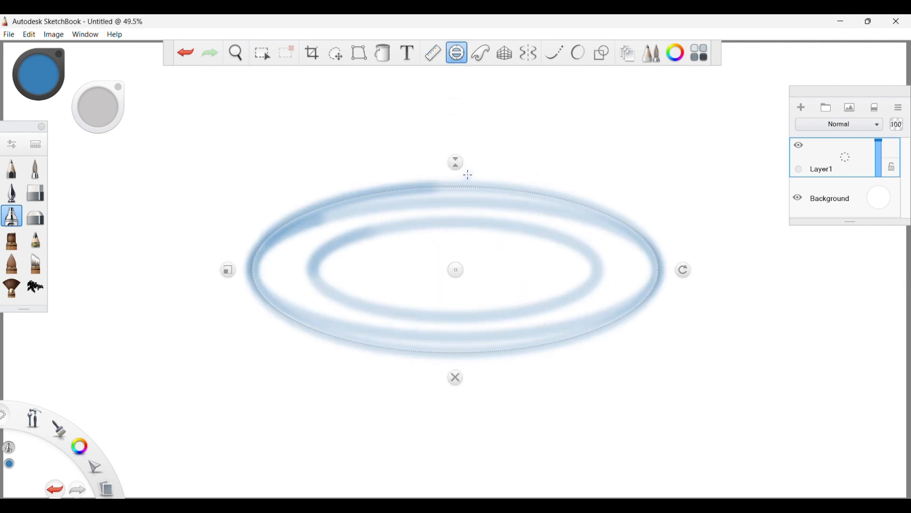
{"action": "double_click", "coordinate": [455, 162]}
{"action": "mouse_move", "coordinate": [444, 188]}
{"action": "left_mouse_down"}
{"action": "mouse_move", "coordinate": [408, 198]}
{"action": "mouse_move", "coordinate": [394, 216]}
{"action": "mouse_move", "coordinate": [431, 300]}
{"action": "left_mouse_up"}
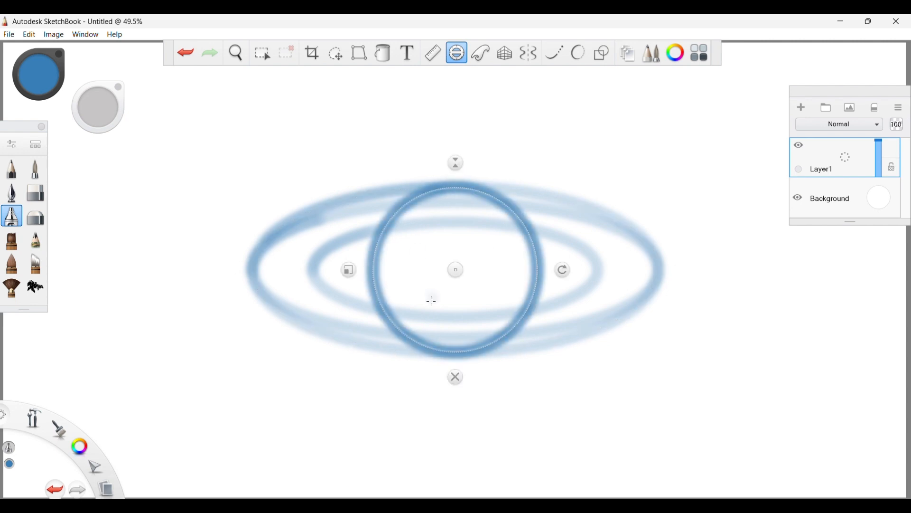
{"action": "left_click", "coordinate": [456, 378]}
Show and hide the French Curve guide, draw lines with the one-point perspective guide, and undo the two vertical ones.
{"action": "left_click", "coordinate": [481, 53]}
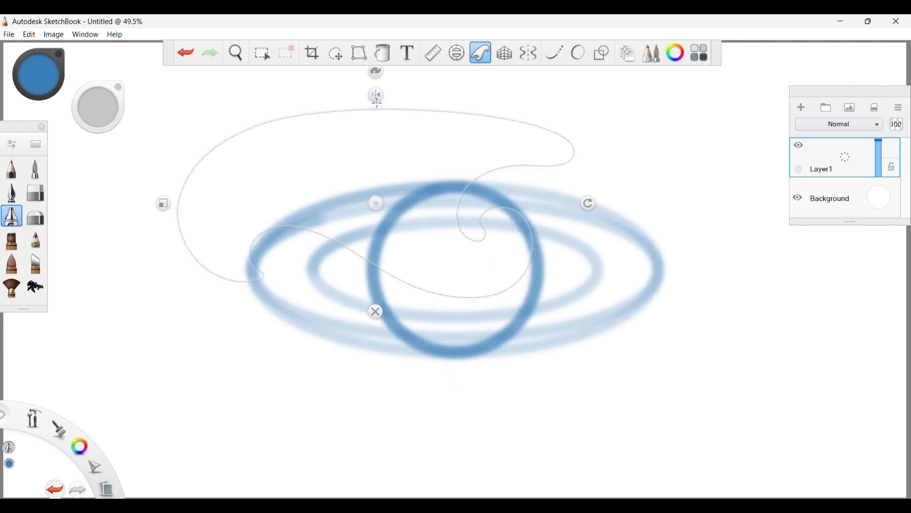
{"action": "left_click", "coordinate": [480, 53]}
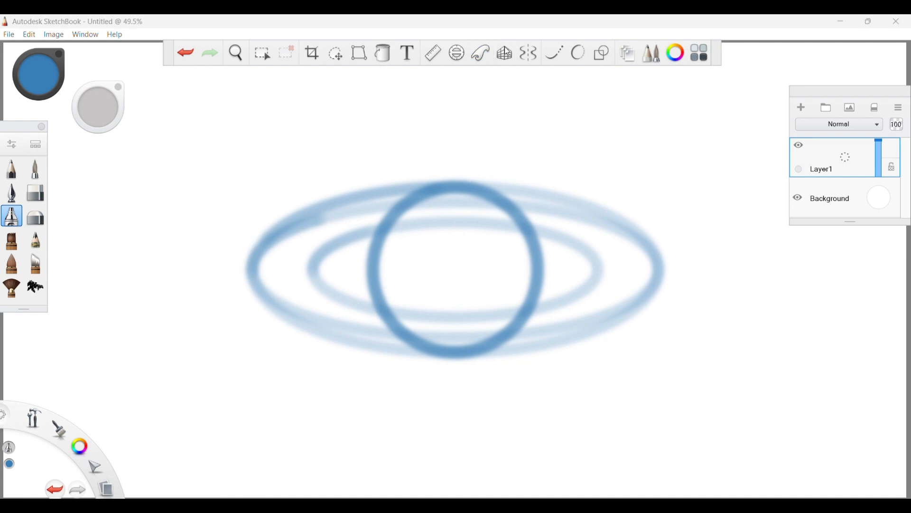
{"action": "left_click", "coordinate": [511, 63]}
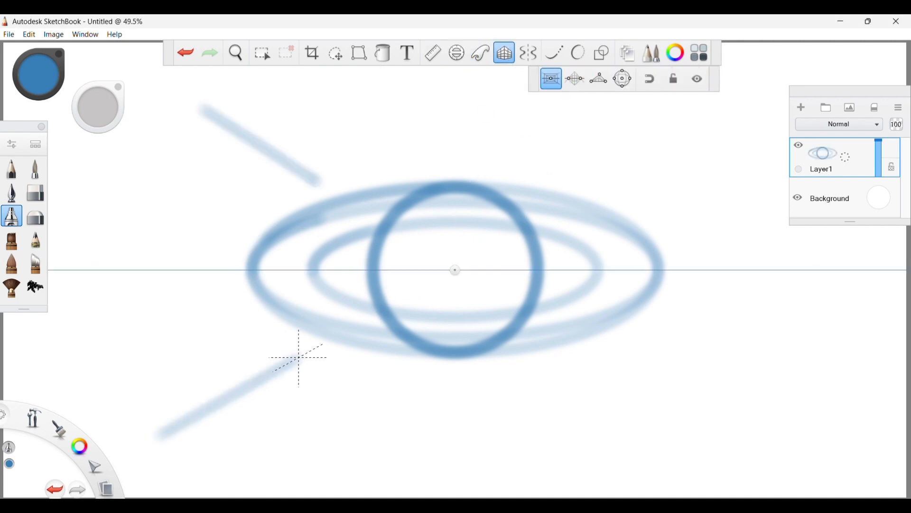
{"action": "left_click_drag", "start_coordinate": [687, 117], "coordinate": [593, 178]}
{"action": "left_click_drag", "start_coordinate": [610, 363], "coordinate": [715, 427]}
{"action": "left_click_drag", "start_coordinate": [594, 183], "coordinate": [593, 335]}
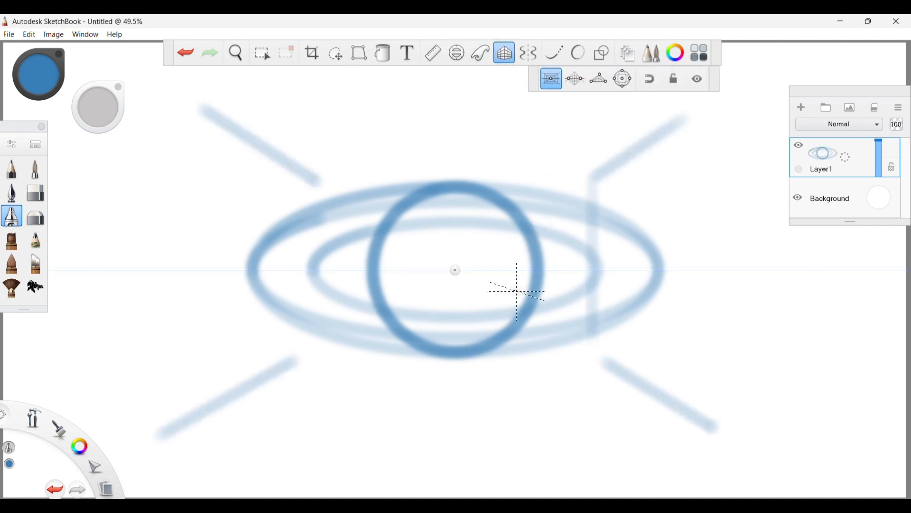
{"action": "left_click_drag", "start_coordinate": [311, 179], "coordinate": [304, 314]}
{"action": "key", "text": "ctrl+z"}
{"action": "key", "text": "ctrl+z"}
Draw mirrored strokes above and below the circle using symmetry about the vertical centre axis.
{"action": "left_click", "coordinate": [528, 52]}
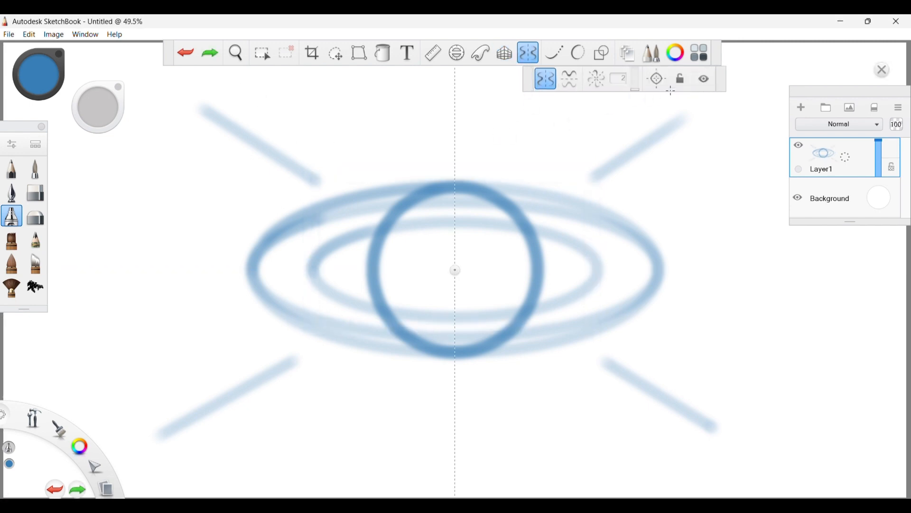
{"action": "left_click_drag", "start_coordinate": [333, 100], "coordinate": [456, 114]}
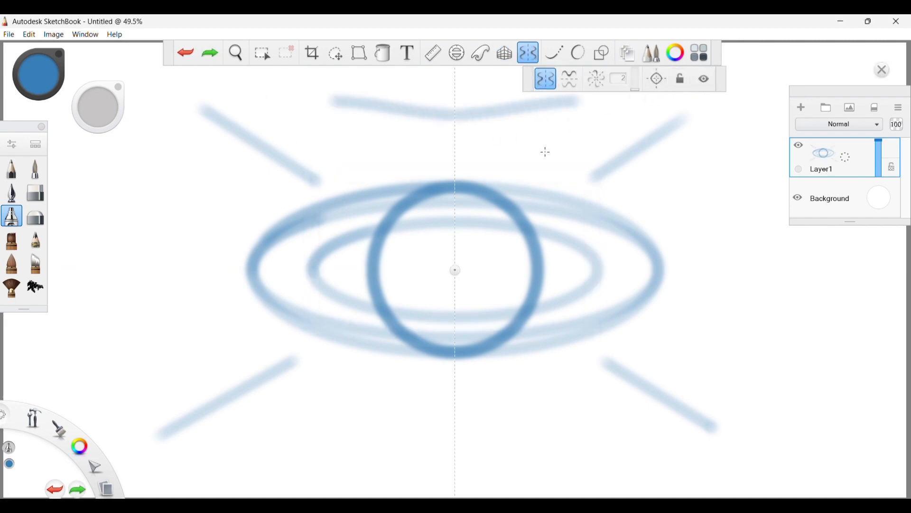
{"action": "left_click_drag", "start_coordinate": [535, 150], "coordinate": [383, 149]}
{"action": "mouse_move", "coordinate": [384, 465]}
{"action": "left_mouse_down"}
{"action": "mouse_move", "coordinate": [393, 441]}
{"action": "mouse_move", "coordinate": [455, 391]}
{"action": "left_mouse_up"}
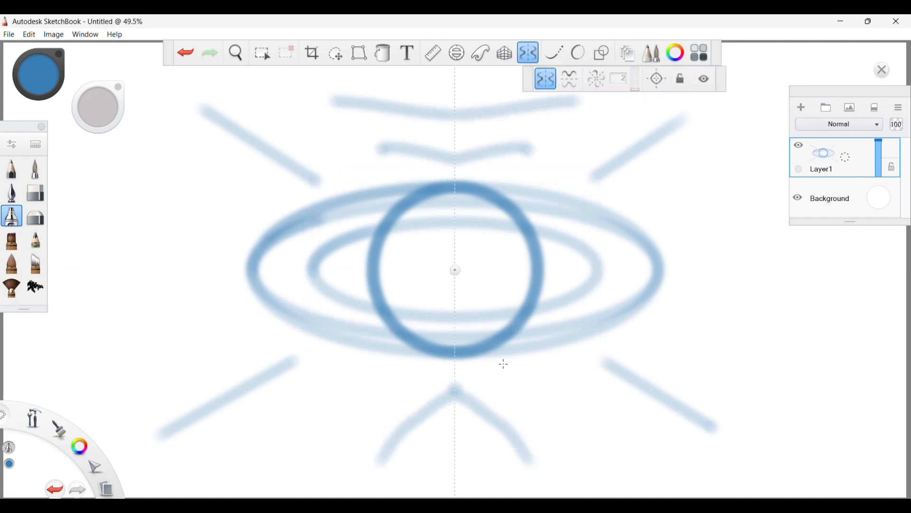
{"action": "left_click_drag", "start_coordinate": [344, 454], "coordinate": [627, 296]}
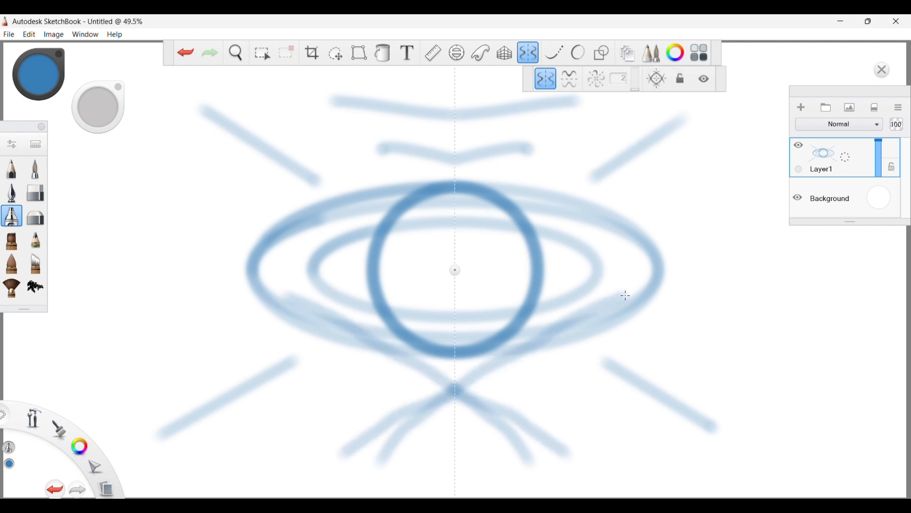
Move the symmetry axis to the ovals' left end, draw mirrored strokes there, and lock the axis position.
{"action": "mouse_move", "coordinate": [455, 270]}
{"action": "left_mouse_down"}
{"action": "mouse_move", "coordinate": [317, 264]}
{"action": "mouse_move", "coordinate": [273, 242]}
{"action": "left_mouse_up"}
{"action": "mouse_move", "coordinate": [393, 146]}
{"action": "left_mouse_down"}
{"action": "mouse_move", "coordinate": [273, 208]}
{"action": "mouse_move", "coordinate": [187, 310]}
{"action": "left_mouse_up"}
{"action": "left_click", "coordinate": [681, 81]}
{"action": "mouse_move", "coordinate": [332, 217]}
{"action": "left_mouse_down"}
{"action": "mouse_move", "coordinate": [318, 232]}
{"action": "mouse_move", "coordinate": [216, 241]}
{"action": "left_mouse_up"}
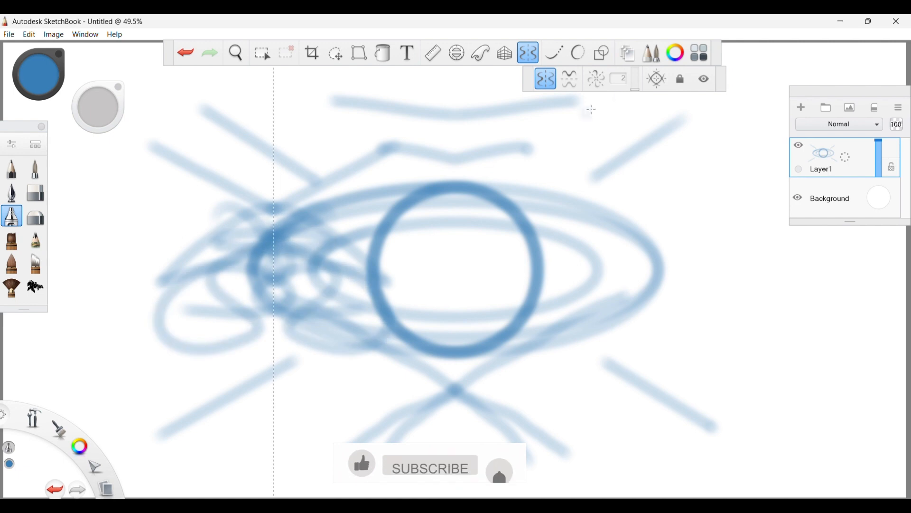
Try radial symmetry with an increased sector count by drawing a wavy stroke repeated around the canvas centre.
{"action": "left_click", "coordinate": [596, 79]}
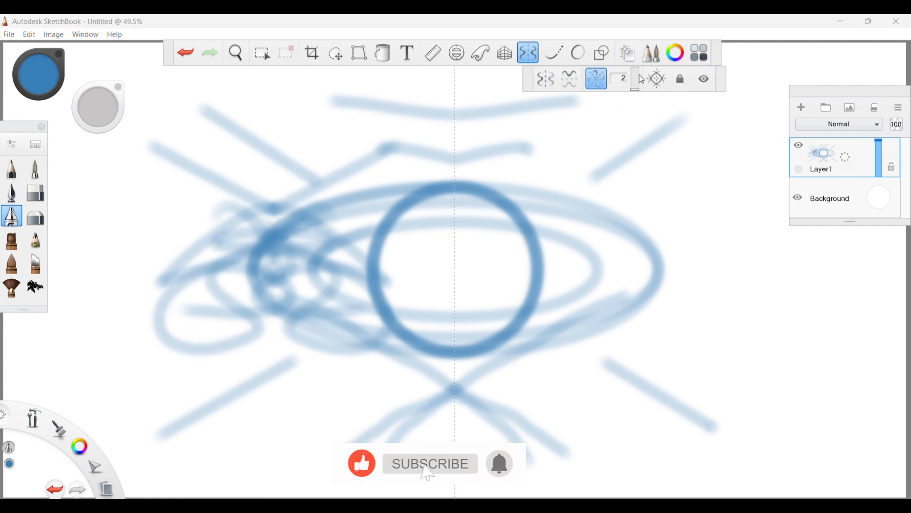
{"action": "left_click", "coordinate": [636, 86]}
{"action": "mouse_move", "coordinate": [413, 119]}
{"action": "left_mouse_down"}
{"action": "mouse_move", "coordinate": [401, 134]}
{"action": "mouse_move", "coordinate": [129, 233]}
{"action": "left_mouse_up"}
{"action": "left_click", "coordinate": [528, 52]}
Clear the layer and compare a Steady Stroke line at 200 with a line drawn without it, clearing each.
{"action": "left_click", "coordinate": [561, 57]}
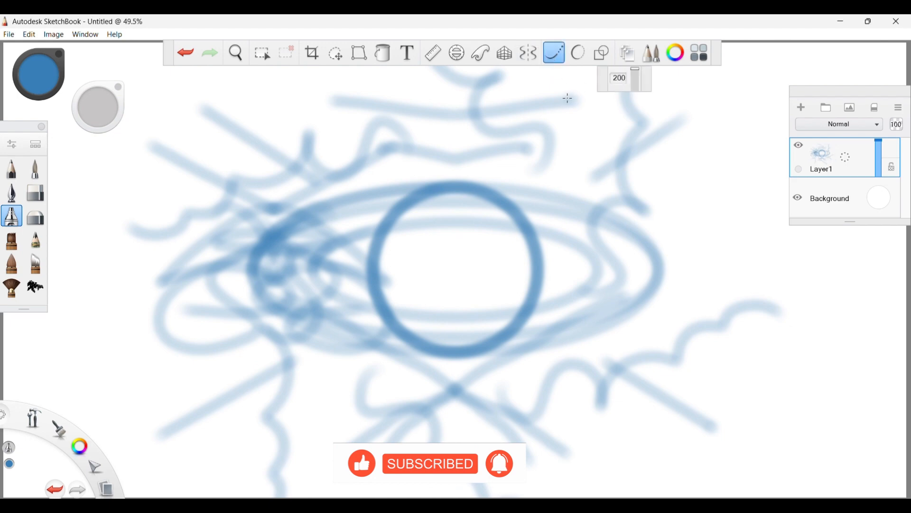
{"action": "key", "text": "Delete"}
{"action": "mouse_move", "coordinate": [280, 346]}
{"action": "left_mouse_down"}
{"action": "mouse_move", "coordinate": [288, 268]}
{"action": "mouse_move", "coordinate": [457, 361]}
{"action": "mouse_move", "coordinate": [210, 179]}
{"action": "mouse_move", "coordinate": [590, 234]}
{"action": "mouse_move", "coordinate": [688, 209]}
{"action": "left_mouse_up"}
{"action": "left_click", "coordinate": [562, 59]}
{"action": "key", "text": "Delete"}
{"action": "mouse_move", "coordinate": [299, 262]}
{"action": "left_mouse_down"}
{"action": "mouse_move", "coordinate": [396, 221]}
{"action": "mouse_move", "coordinate": [523, 225]}
{"action": "left_mouse_up"}
{"action": "key", "text": "Delete"}
Try Predictive Stroke at level 5 with a few wavy strokes, and clear the layer.
{"action": "left_click", "coordinate": [582, 57]}
{"action": "mouse_move", "coordinate": [276, 277]}
{"action": "left_mouse_down"}
{"action": "mouse_move", "coordinate": [329, 263]}
{"action": "mouse_move", "coordinate": [508, 306]}
{"action": "mouse_move", "coordinate": [619, 304]}
{"action": "left_mouse_up"}
{"action": "left_click_drag", "start_coordinate": [401, 346], "coordinate": [411, 347]}
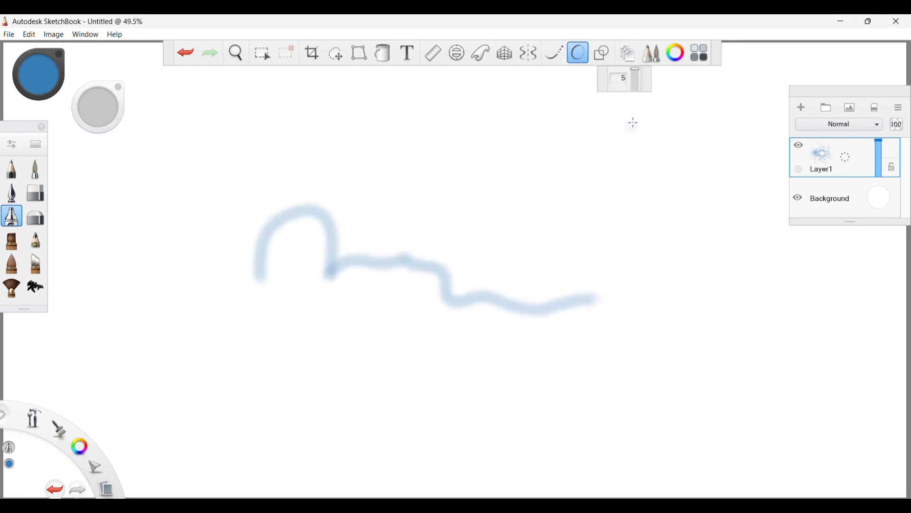
{"action": "key", "text": "Delete"}
{"action": "left_click", "coordinate": [580, 55]}
Toggle the shape drawing tools and the brush palette to show what each one offers.
{"action": "left_click", "coordinate": [602, 53]}
{"action": "left_click", "coordinate": [602, 55]}
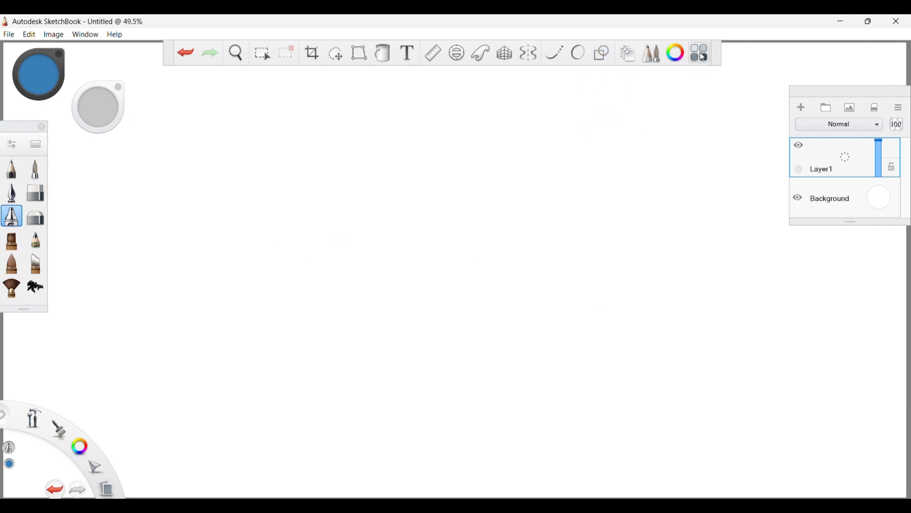
{"action": "left_click", "coordinate": [656, 57]}
{"action": "left_click", "coordinate": [658, 63]}
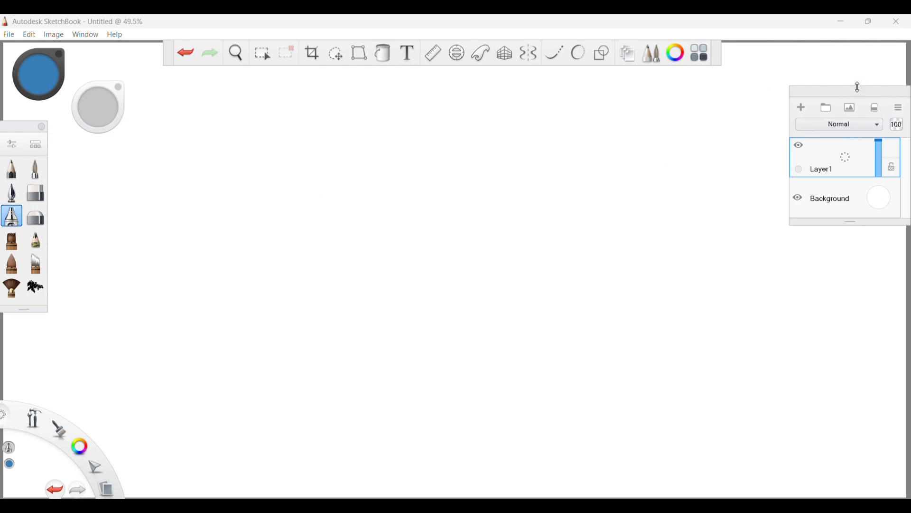
Open the file Card back design.tif and expand its Back design layer group.
{"action": "double_click", "coordinate": [860, 84]}
{"action": "left_click", "coordinate": [9, 34]}
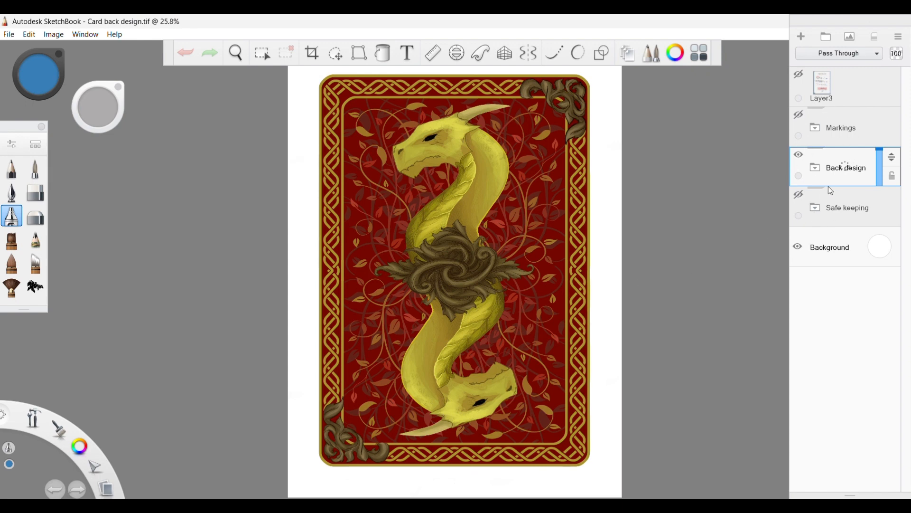
{"action": "left_click", "coordinate": [816, 170]}
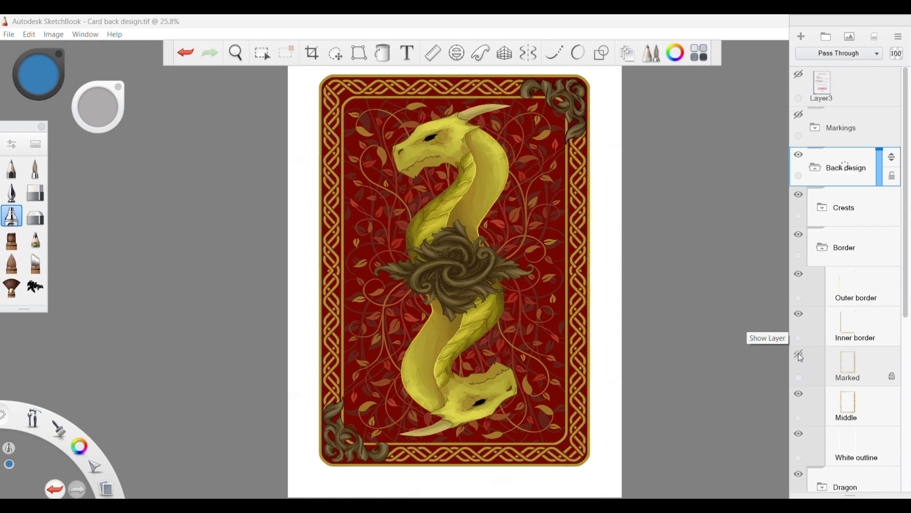
{"action": "left_click", "coordinate": [816, 170]}
{"action": "left_click", "coordinate": [816, 170]}
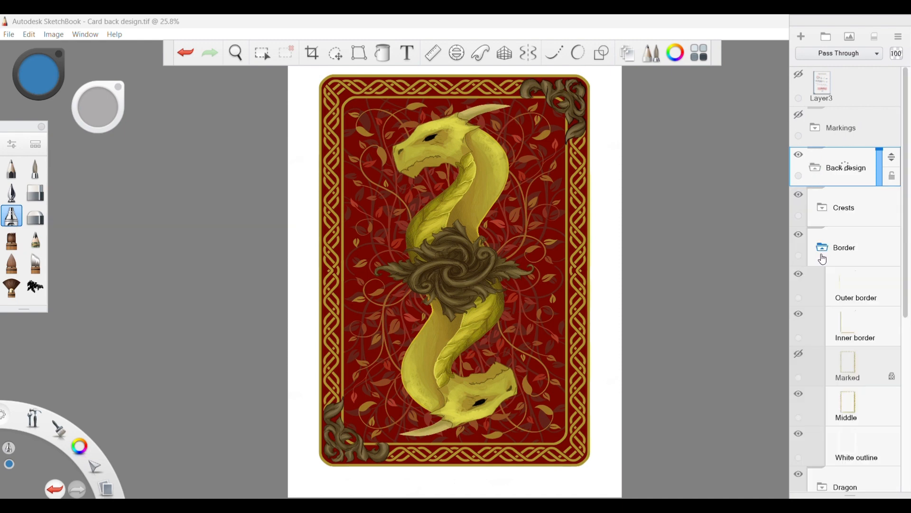
Expand the dragon's Top group and select its layers in turn from Layer42 up to Layer72.
{"action": "scroll", "coordinate": [823, 259], "scroll_direction": "down", "scroll_amount": 10}
{"action": "left_click", "coordinate": [848, 278]}
{"action": "left_click", "coordinate": [855, 355]}
{"action": "left_click", "coordinate": [857, 313]}
{"action": "left_click", "coordinate": [857, 272]}
{"action": "left_click", "coordinate": [856, 231]}
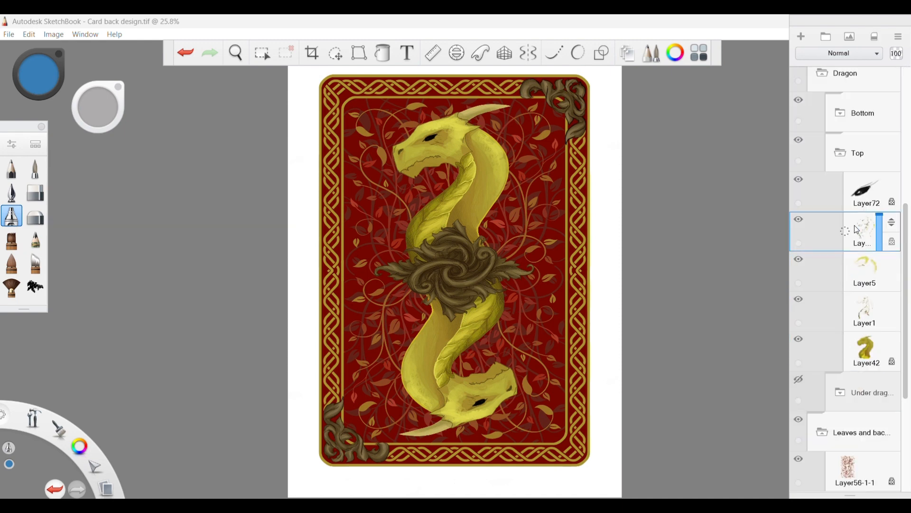
{"action": "left_click", "coordinate": [859, 199]}
Select Layer5 in the Top group, and hide and show it twice to examine its contribution.
{"action": "left_click", "coordinate": [858, 272]}
{"action": "left_click", "coordinate": [799, 259]}
{"action": "left_click", "coordinate": [798, 260]}
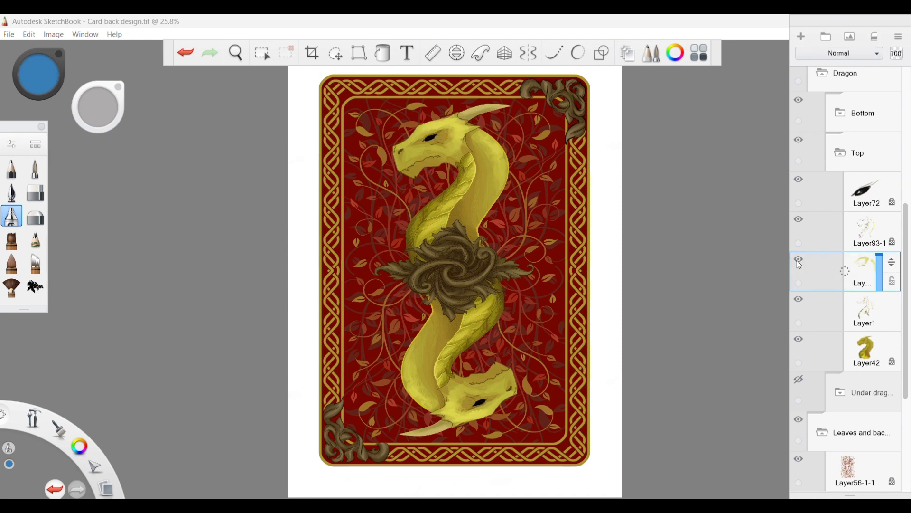
{"action": "left_click", "coordinate": [799, 261]}
{"action": "left_click", "coordinate": [801, 261]}
Paint the upper dragon's eye on Layer72 blue, recolour it black, and fit the whole card in view.
{"action": "left_click", "coordinate": [860, 194]}
{"action": "left_click", "coordinate": [35, 169]}
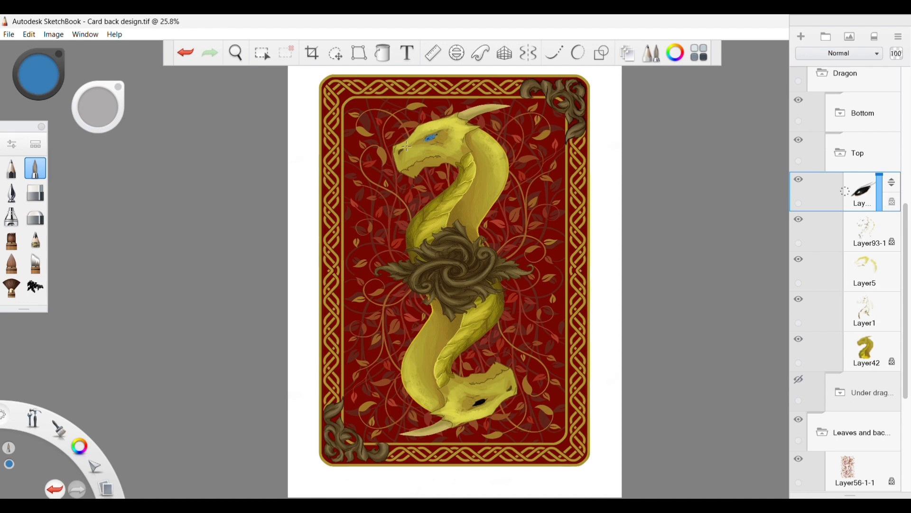
{"action": "key", "text": "space"}
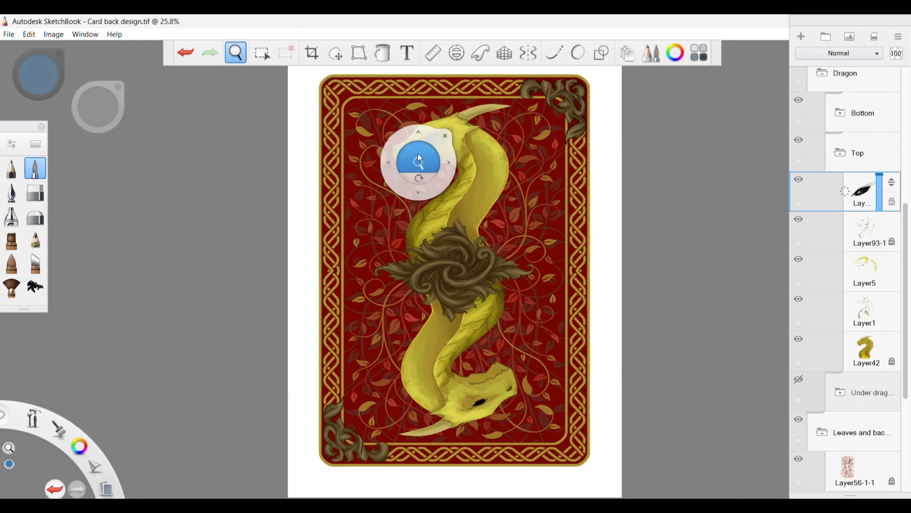
{"action": "left_click_drag", "start_coordinate": [419, 160], "coordinate": [452, 337]}
{"action": "left_click_drag", "start_coordinate": [473, 306], "coordinate": [499, 233]}
{"action": "left_click_drag", "start_coordinate": [79, 446], "coordinate": [75, 404]}
{"action": "left_click_drag", "start_coordinate": [440, 159], "coordinate": [543, 102]}
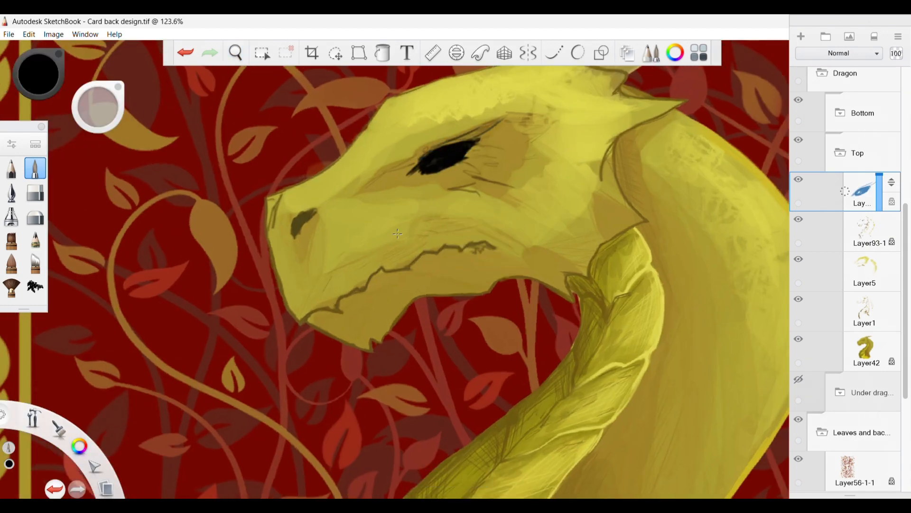
{"action": "key", "text": "Home"}
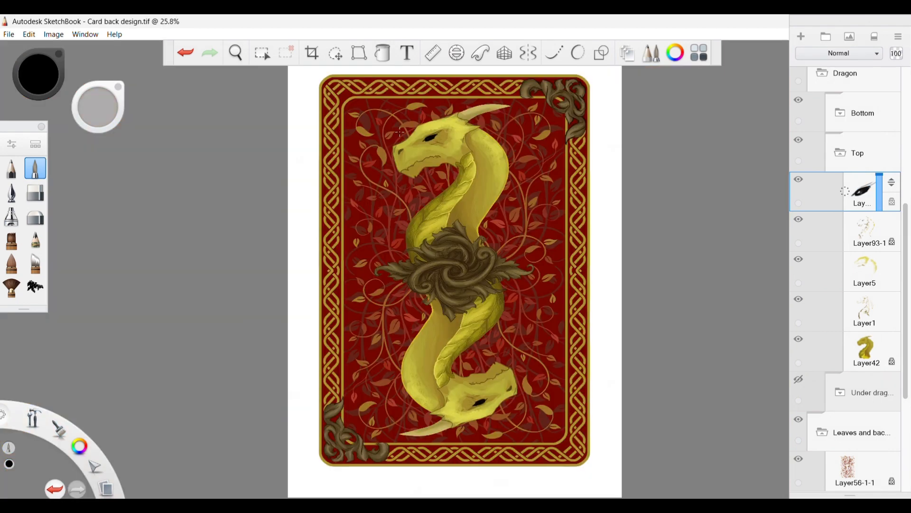
Try the opacity adjustment on Layer42, and test Darken and Multiply blending on Layer5.
{"action": "left_click_drag", "start_coordinate": [881, 345], "coordinate": [881, 293]}
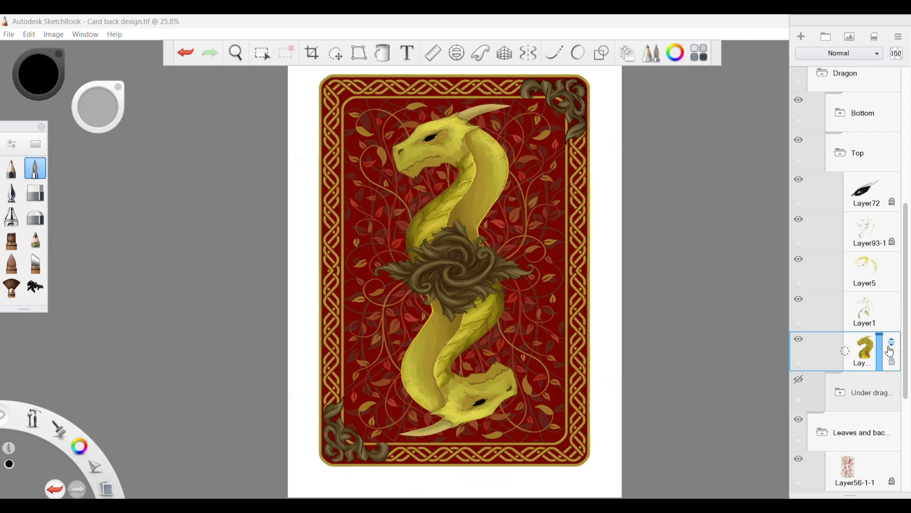
{"action": "left_click", "coordinate": [863, 274]}
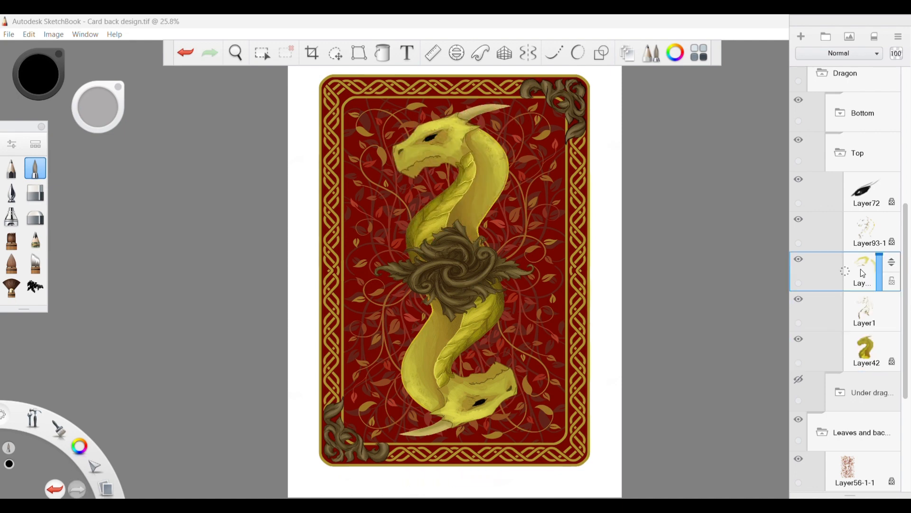
{"action": "left_click", "coordinate": [836, 55]}
{"action": "left_click", "coordinate": [826, 69]}
{"action": "left_click", "coordinate": [837, 55]}
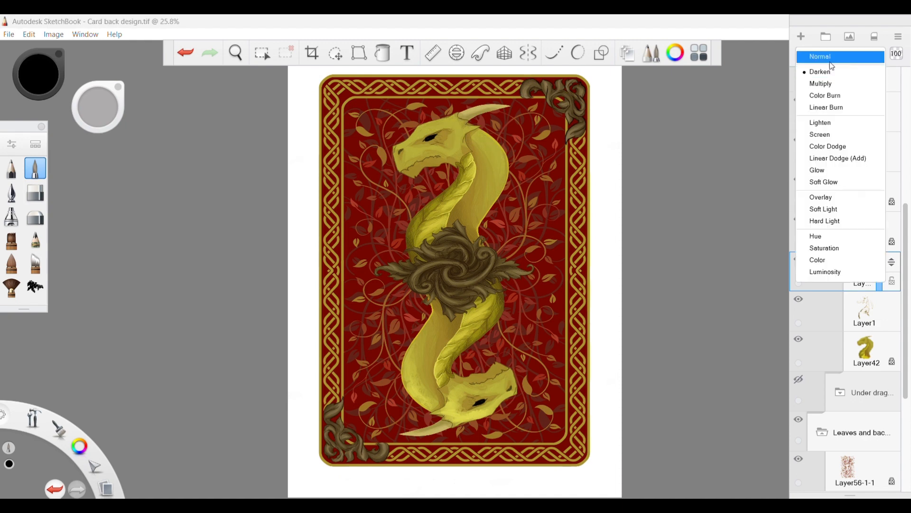
{"action": "left_click", "coordinate": [827, 70]}
Test Soft Glow, Color Dodge and Overlay blending on Layer5, and restore Normal.
{"action": "left_click", "coordinate": [836, 53]}
{"action": "left_click", "coordinate": [839, 184]}
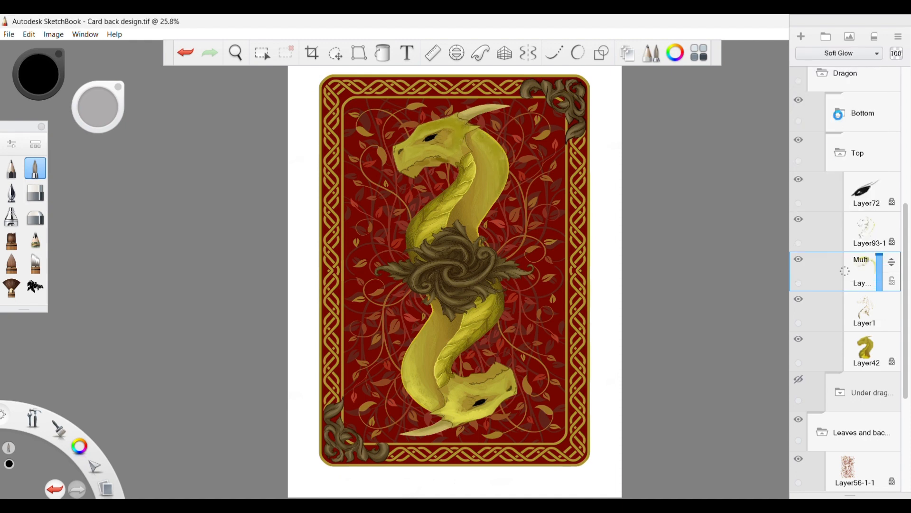
{"action": "left_click", "coordinate": [843, 54]}
{"action": "left_click", "coordinate": [828, 147]}
{"action": "left_click", "coordinate": [843, 54]}
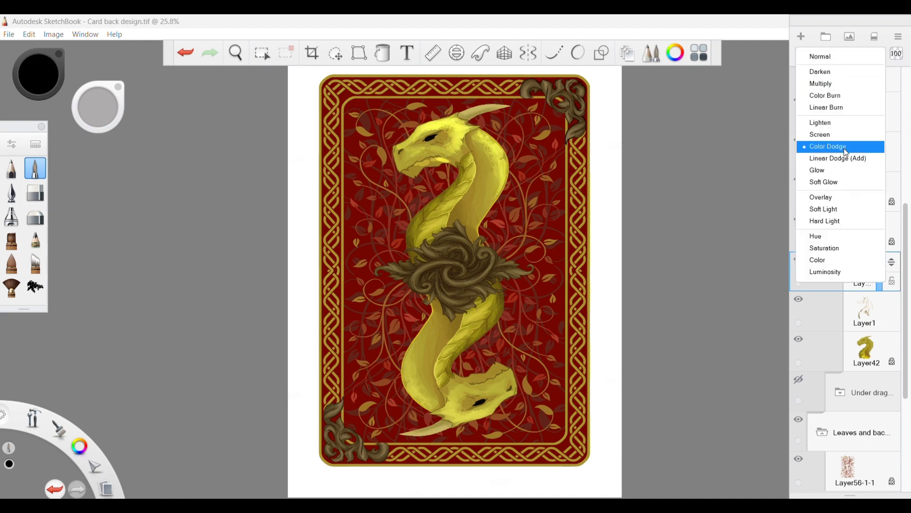
{"action": "left_click", "coordinate": [834, 199]}
{"action": "left_click", "coordinate": [843, 53]}
{"action": "left_click", "coordinate": [837, 199]}
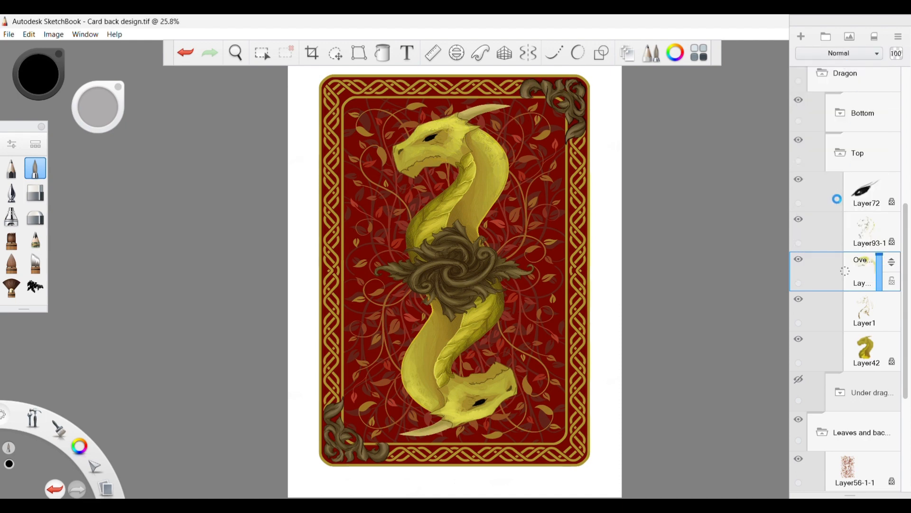
Collapse the dragon's Top group and select the Back design group.
{"action": "left_click", "coordinate": [840, 152]}
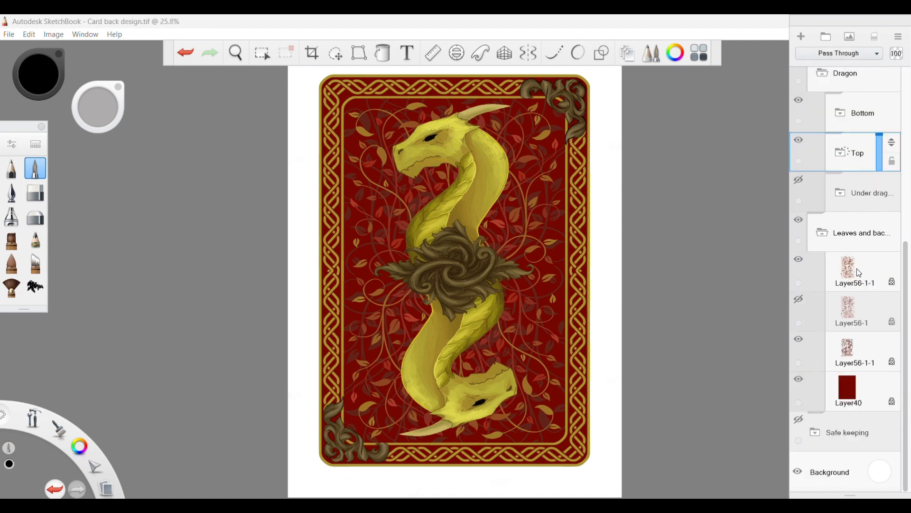
{"action": "scroll", "coordinate": [889, 238], "scroll_direction": "up", "scroll_amount": 6}
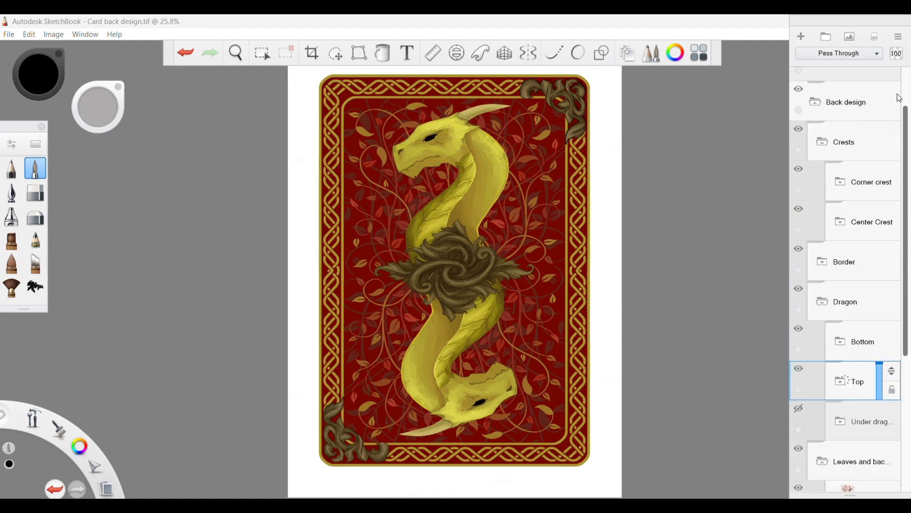
{"action": "left_click", "coordinate": [848, 169]}
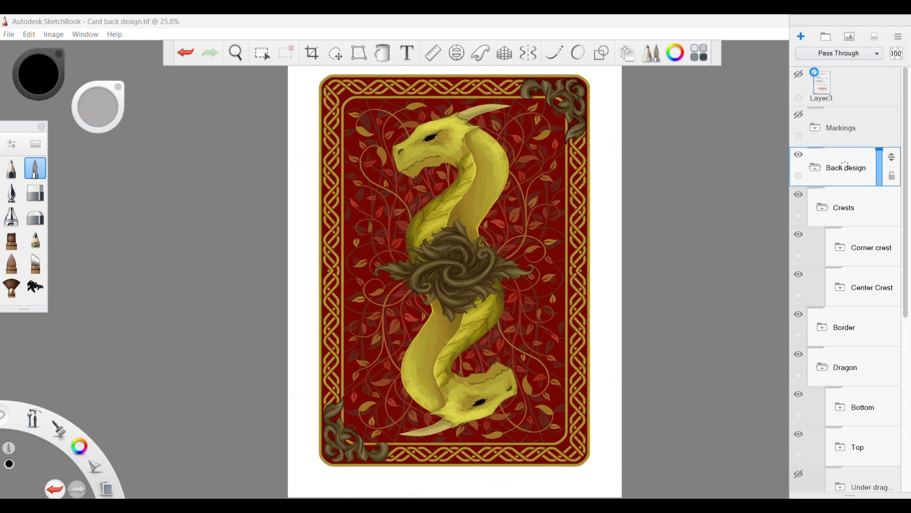
Select the Crests group, set the Background colour to blue, and toggle the Background's visibility off and back on.
{"action": "left_click", "coordinate": [800, 37]}
{"action": "left_click_drag", "start_coordinate": [838, 205], "coordinate": [860, 183]}
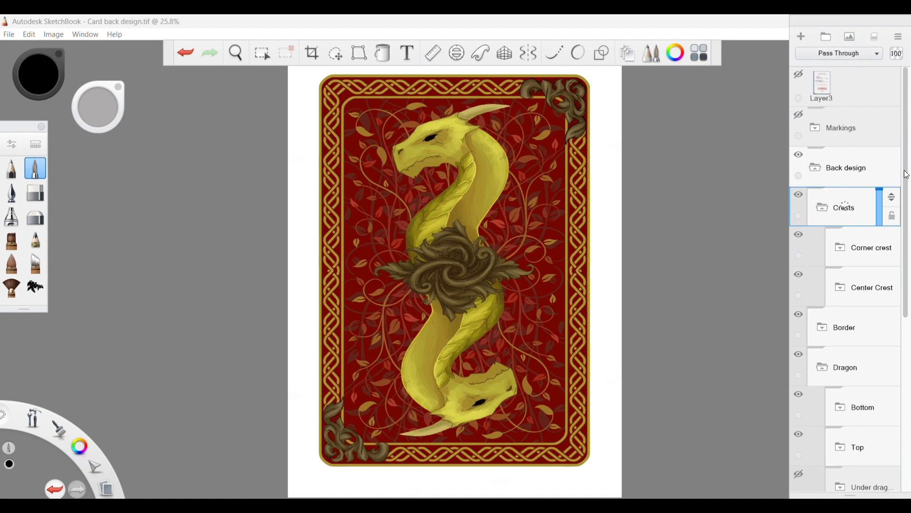
{"action": "scroll", "coordinate": [906, 174], "scroll_direction": "down", "scroll_amount": 10}
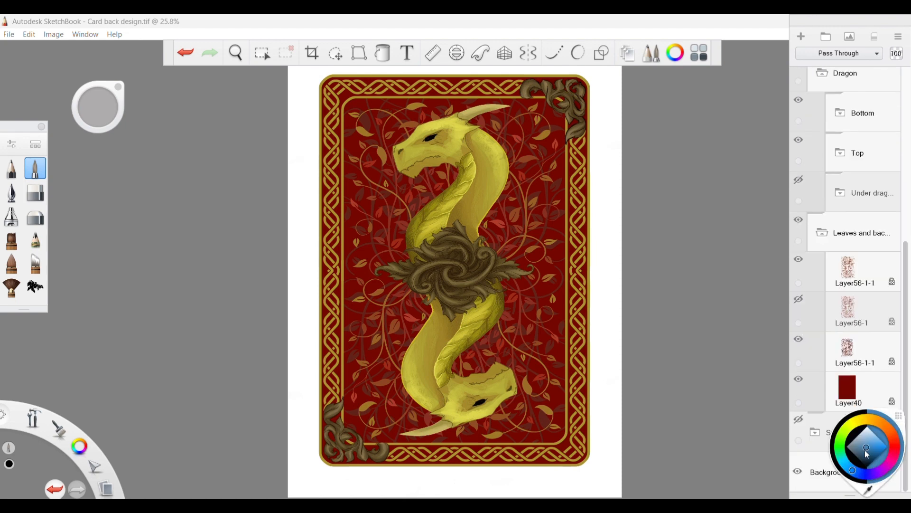
{"action": "left_click_drag", "start_coordinate": [867, 454], "coordinate": [862, 450]}
{"action": "left_click", "coordinate": [799, 472]}
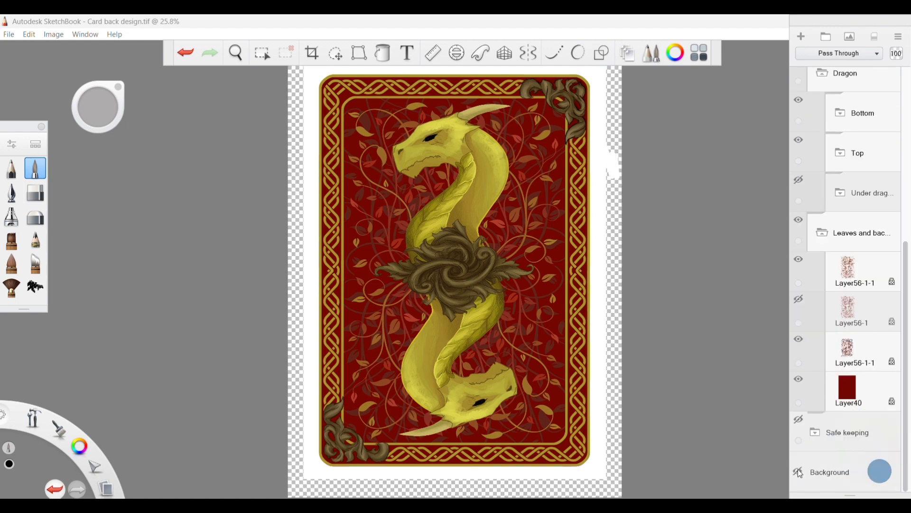
{"action": "left_click", "coordinate": [802, 472]}
{"action": "left_click", "coordinate": [879, 471]}
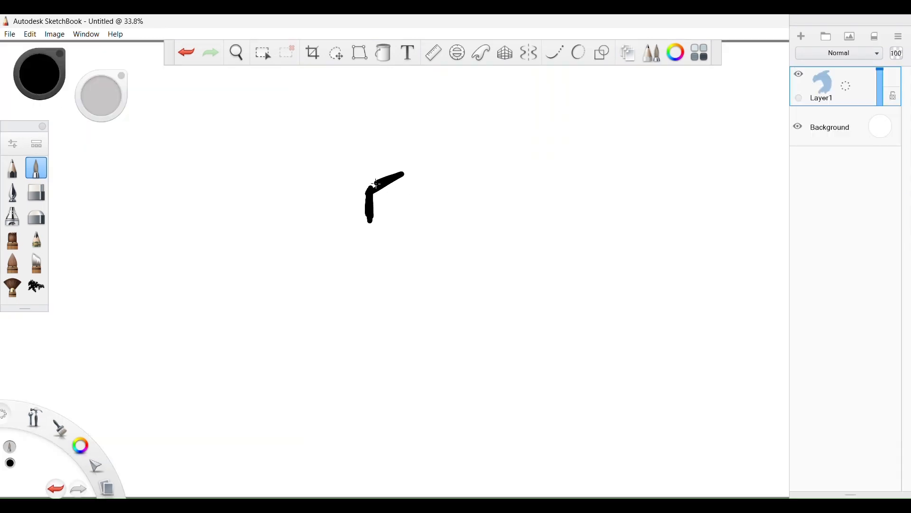
Sketch a rough black dragon head and neck on Layer1 of the untitled canvas, and move the sketch up and left.
{"action": "mouse_move", "coordinate": [377, 183]}
{"action": "left_mouse_down"}
{"action": "mouse_move", "coordinate": [368, 213]}
{"action": "mouse_move", "coordinate": [395, 210]}
{"action": "left_mouse_up"}
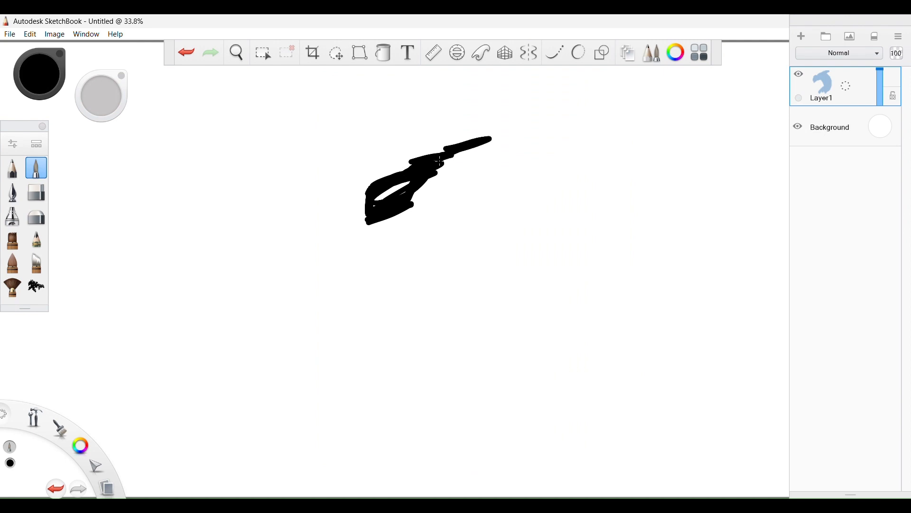
{"action": "mouse_move", "coordinate": [497, 141]}
{"action": "left_mouse_down"}
{"action": "mouse_move", "coordinate": [408, 190]}
{"action": "mouse_move", "coordinate": [441, 194]}
{"action": "mouse_move", "coordinate": [455, 215]}
{"action": "mouse_move", "coordinate": [432, 204]}
{"action": "left_mouse_up"}
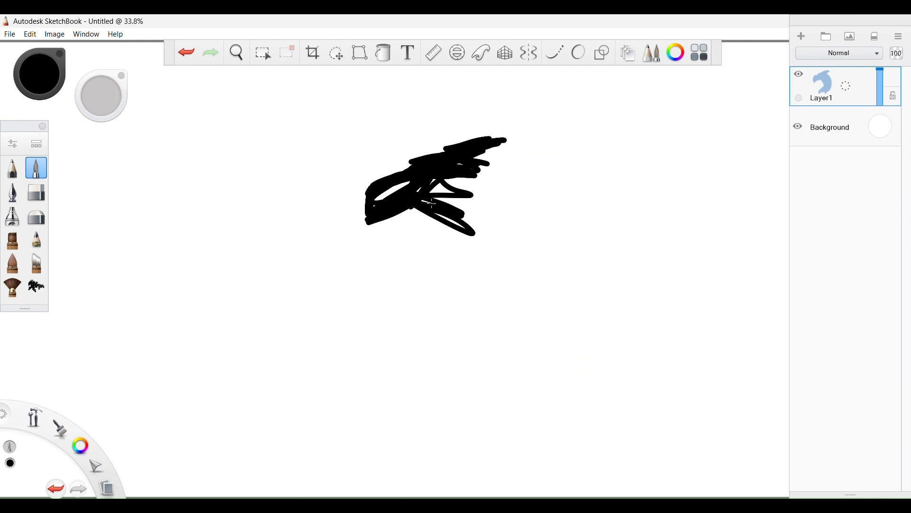
{"action": "mouse_move", "coordinate": [507, 198]}
{"action": "left_mouse_down"}
{"action": "mouse_move", "coordinate": [491, 174]}
{"action": "mouse_move", "coordinate": [470, 189]}
{"action": "mouse_move", "coordinate": [519, 256]}
{"action": "mouse_move", "coordinate": [464, 332]}
{"action": "mouse_move", "coordinate": [466, 228]}
{"action": "mouse_move", "coordinate": [493, 241]}
{"action": "mouse_move", "coordinate": [471, 181]}
{"action": "left_mouse_up"}
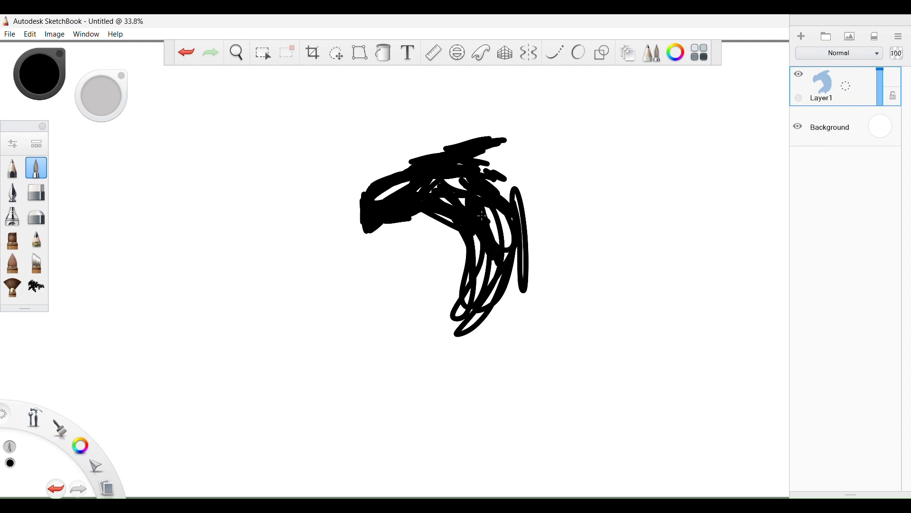
{"action": "left_click_drag", "start_coordinate": [482, 216], "coordinate": [524, 285]}
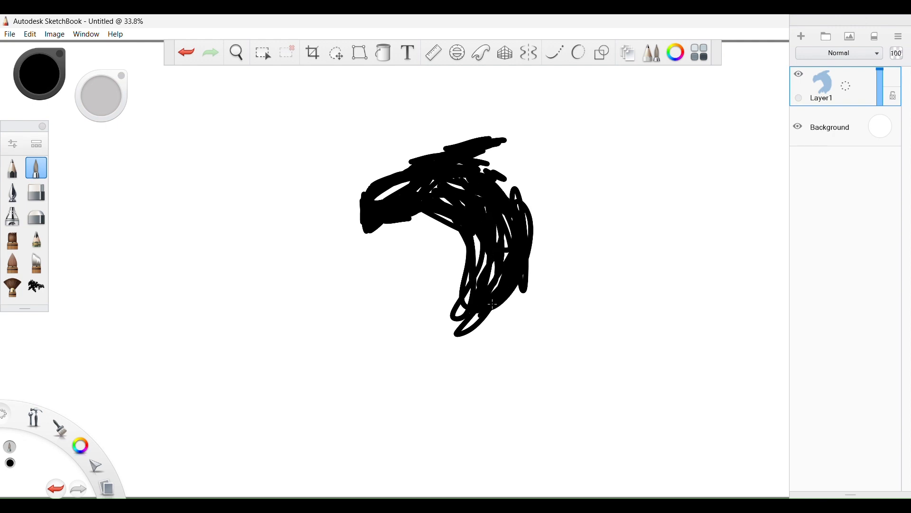
{"action": "left_click", "coordinate": [337, 53]}
{"action": "left_click_drag", "start_coordinate": [423, 151], "coordinate": [395, 99]}
Crop the canvas around the dragon sketch to a portrait format of 1967 by 2826 px.
{"action": "left_click", "coordinate": [236, 54]}
{"action": "left_click_drag", "start_coordinate": [420, 198], "coordinate": [416, 258]}
{"action": "left_click", "coordinate": [312, 53]}
{"action": "left_click_drag", "start_coordinate": [310, 97], "coordinate": [544, 457]}
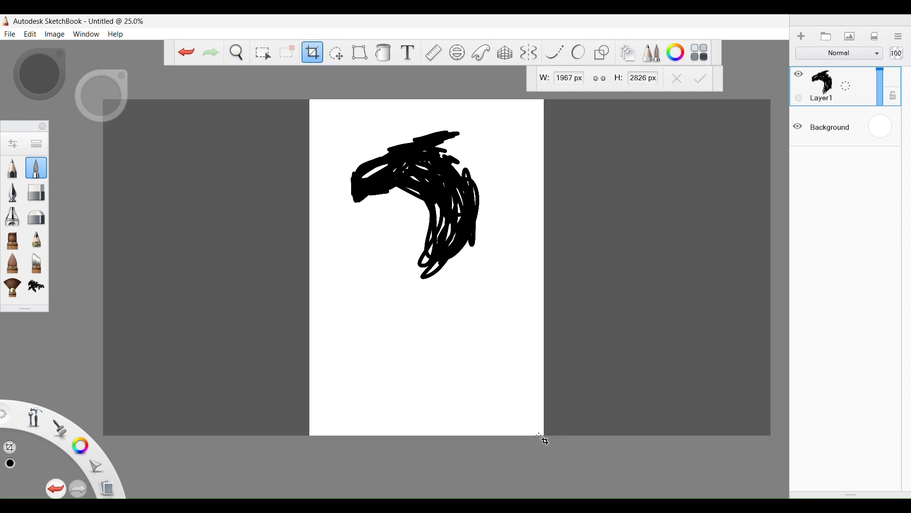
{"action": "left_click", "coordinate": [701, 78]}
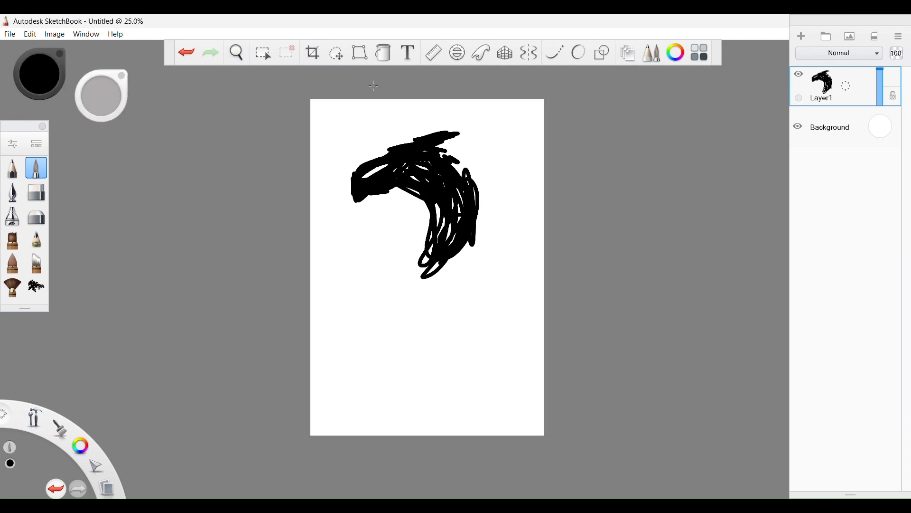
Move the dragon sketch slightly closer to the canvas's upper edge and duplicate Layer1.
{"action": "left_click", "coordinate": [336, 56]}
{"action": "left_click_drag", "start_coordinate": [393, 137], "coordinate": [395, 122]}
{"action": "left_click", "coordinate": [820, 93]}
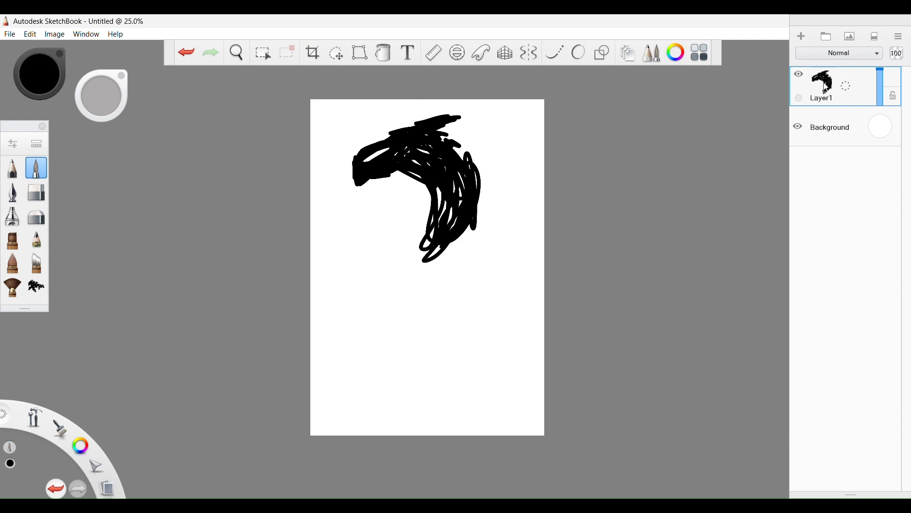
{"action": "left_click_drag", "start_coordinate": [846, 86], "coordinate": [820, 71]}
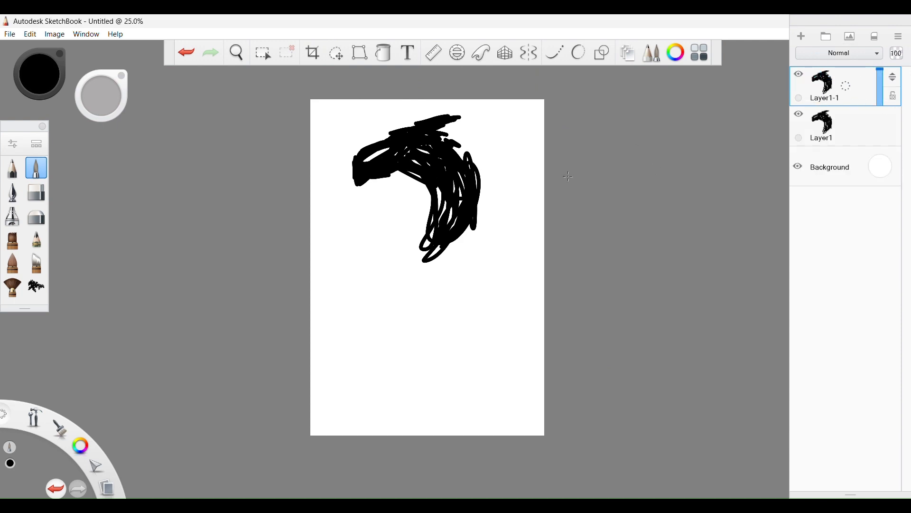
Mirror the duplicated dragon layer and flip it vertically into the lower half of the canvas.
{"action": "left_click", "coordinate": [57, 34]}
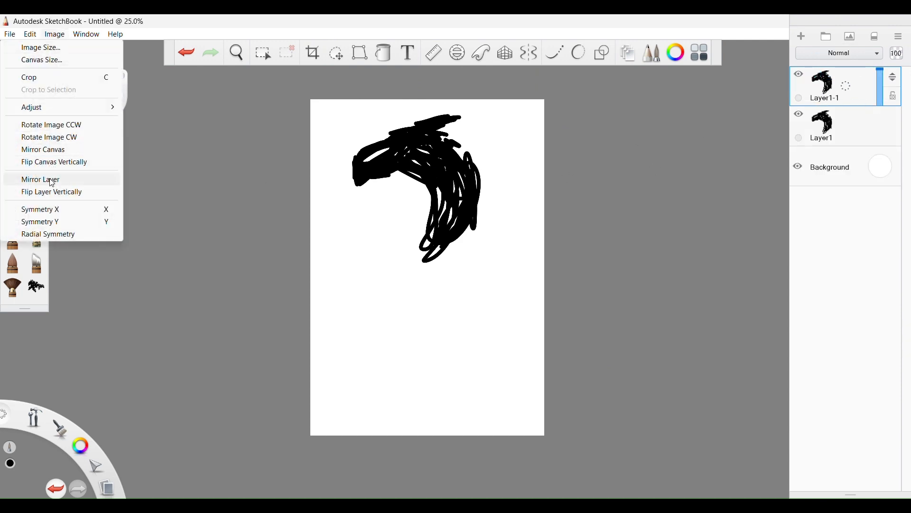
{"action": "left_click", "coordinate": [43, 179]}
{"action": "left_click", "coordinate": [55, 34]}
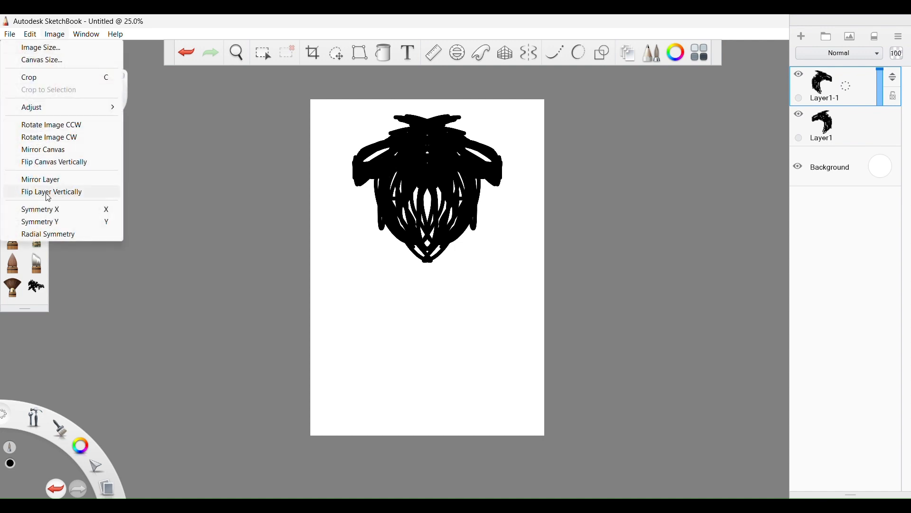
{"action": "left_click", "coordinate": [54, 192]}
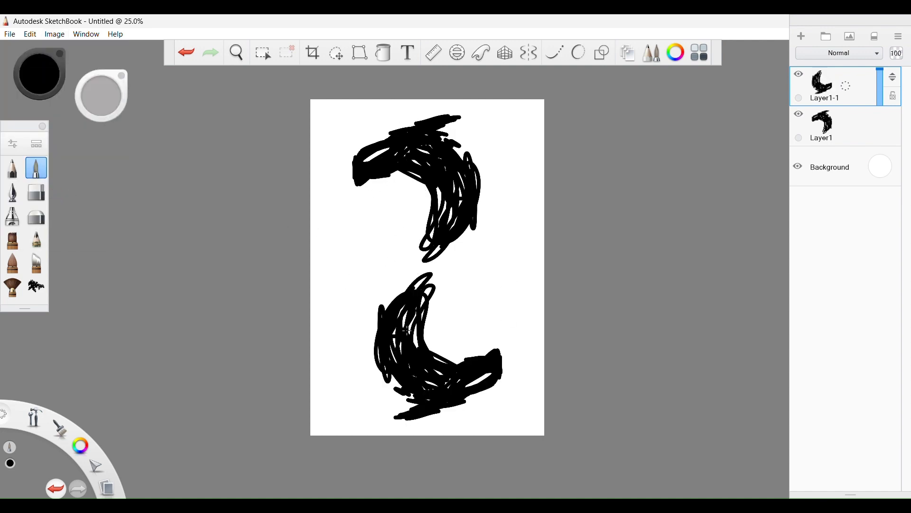
Mirror the whole canvas and flip it vertically.
{"action": "left_click", "coordinate": [46, 35]}
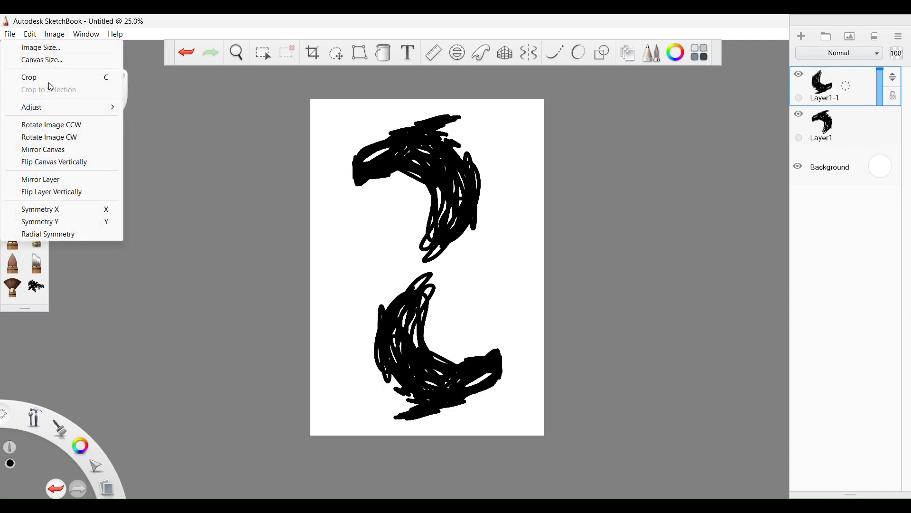
{"action": "left_click", "coordinate": [46, 151]}
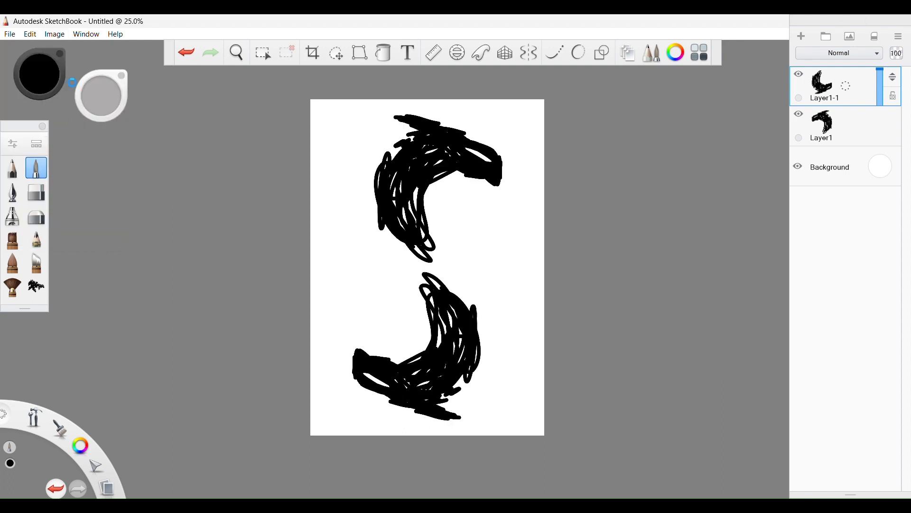
{"action": "left_click", "coordinate": [59, 35]}
{"action": "left_click", "coordinate": [67, 162]}
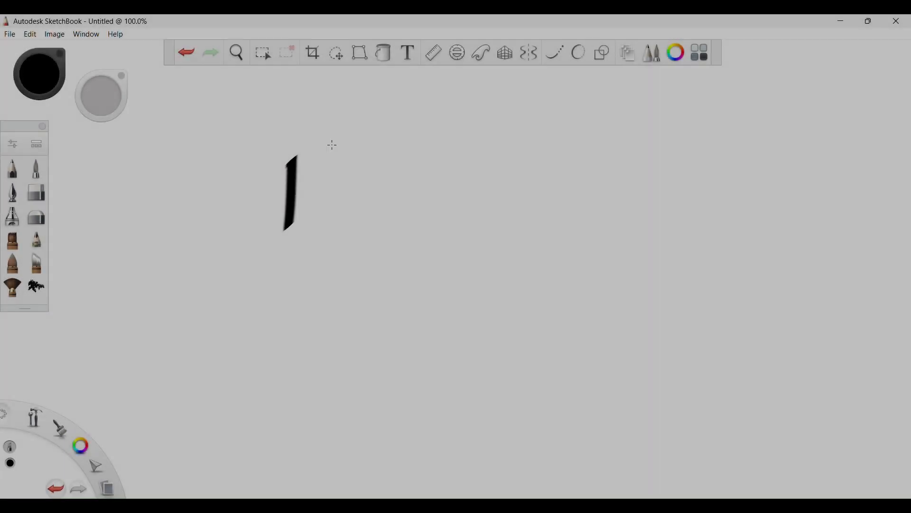
Hand-letter "Thank you for watching" in black on two lines of a blank canvas, with a smiley face beneath.
{"action": "left_click_drag", "start_coordinate": [241, 176], "coordinate": [345, 137]}
{"action": "mouse_move", "coordinate": [332, 148]}
{"action": "left_mouse_down"}
{"action": "mouse_move", "coordinate": [316, 223]}
{"action": "mouse_move", "coordinate": [363, 219]}
{"action": "left_mouse_up"}
{"action": "mouse_move", "coordinate": [389, 180]}
{"action": "left_mouse_down"}
{"action": "mouse_move", "coordinate": [456, 176]}
{"action": "mouse_move", "coordinate": [512, 199]}
{"action": "mouse_move", "coordinate": [593, 167]}
{"action": "mouse_move", "coordinate": [640, 177]}
{"action": "left_mouse_up"}
{"action": "left_click_drag", "start_coordinate": [334, 265], "coordinate": [307, 335]}
{"action": "left_click_drag", "start_coordinate": [295, 314], "coordinate": [333, 304]}
{"action": "left_click_drag", "start_coordinate": [353, 297], "coordinate": [366, 294]}
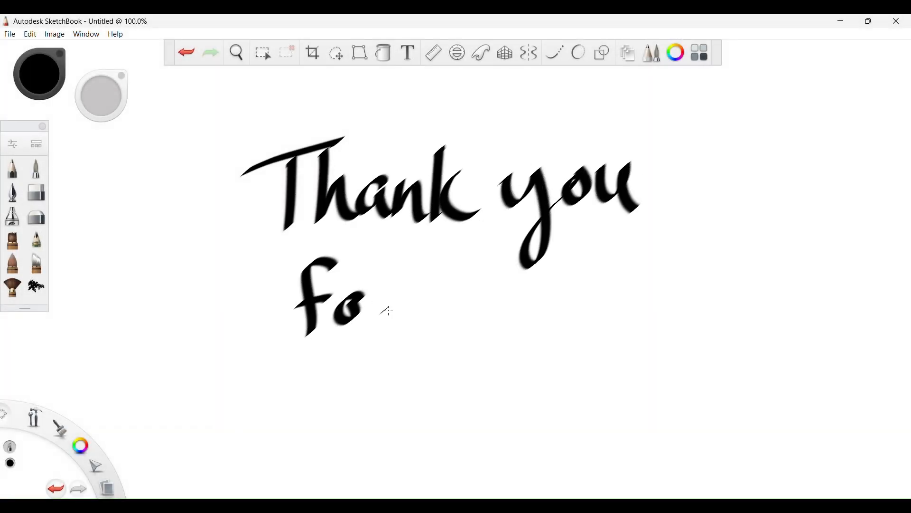
{"action": "mouse_move", "coordinate": [438, 287]}
{"action": "left_mouse_down"}
{"action": "mouse_move", "coordinate": [525, 293]}
{"action": "mouse_move", "coordinate": [546, 260]}
{"action": "mouse_move", "coordinate": [678, 295]}
{"action": "mouse_move", "coordinate": [721, 333]}
{"action": "left_mouse_up"}
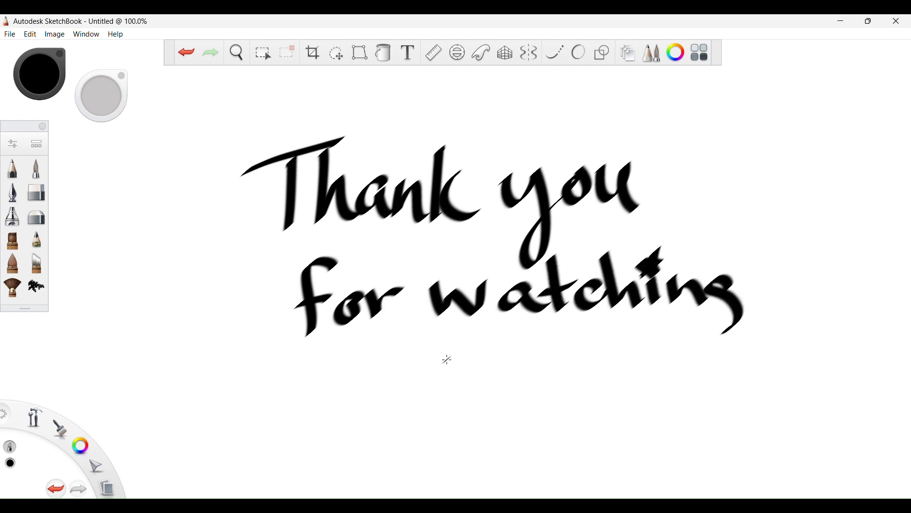
{"action": "left_click_drag", "start_coordinate": [440, 395], "coordinate": [411, 374]}
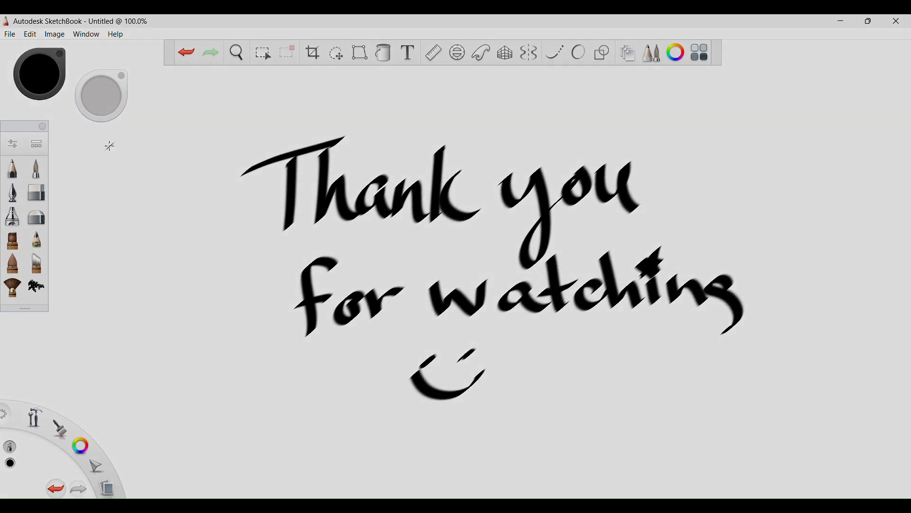